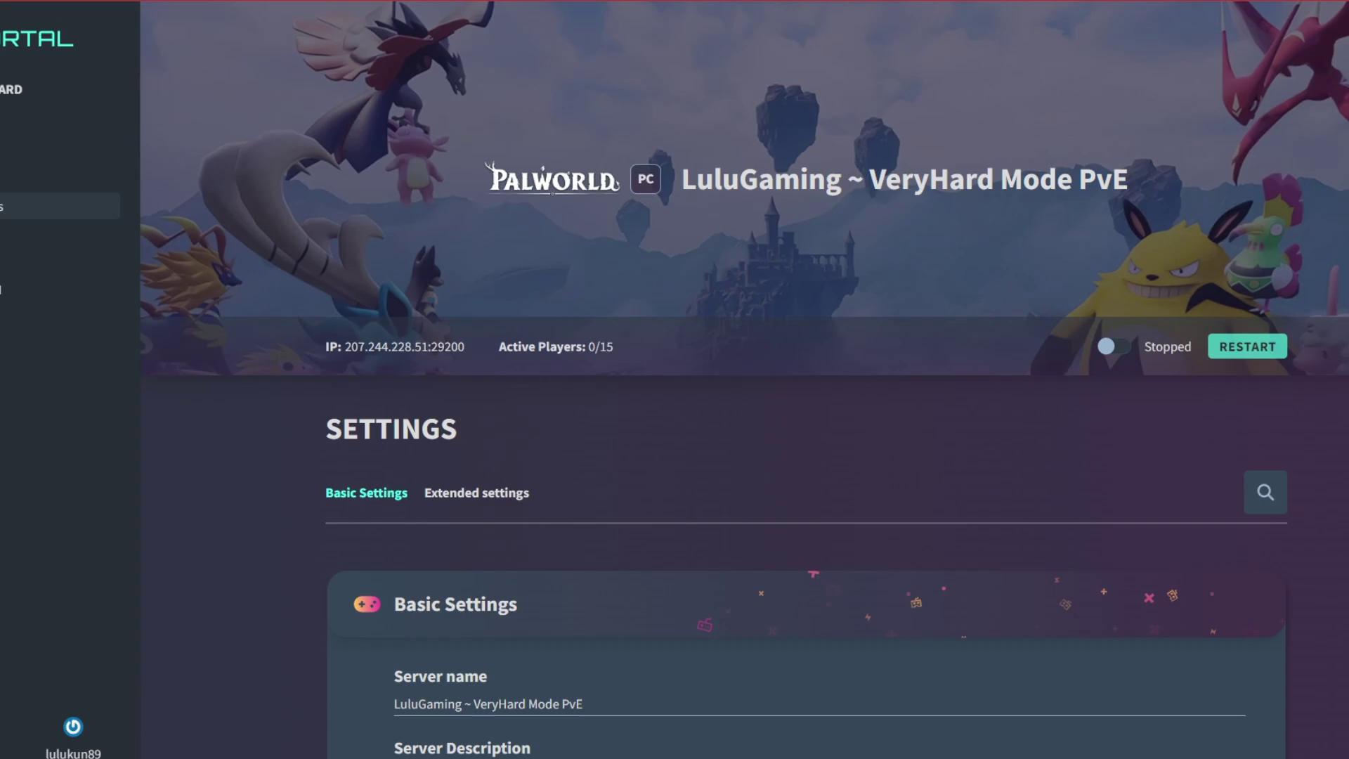
scroll(807, 475, "down", 5)
scroll(806, 475, "down", 10)
scroll(807, 474, "down", 5)
scroll(806, 475, "down", 5)
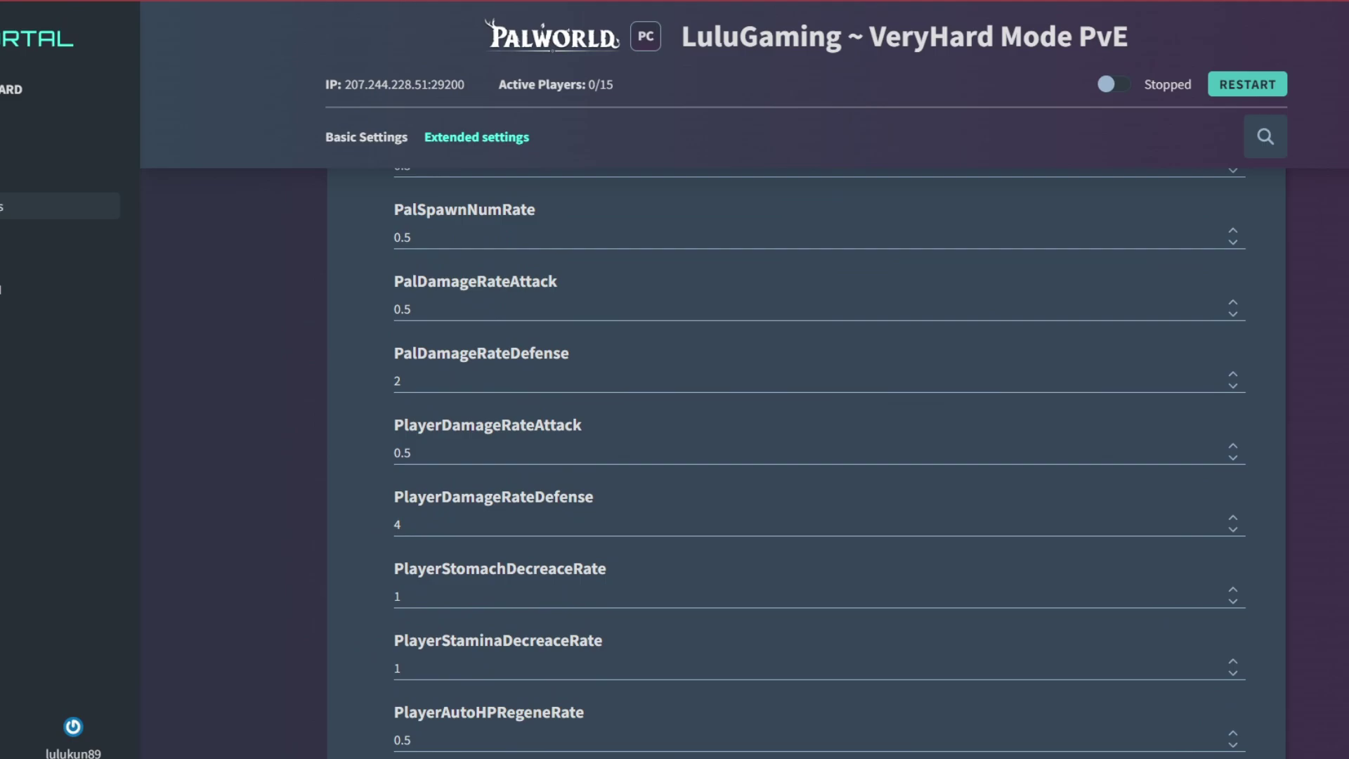
scroll(807, 474, "down", 3)
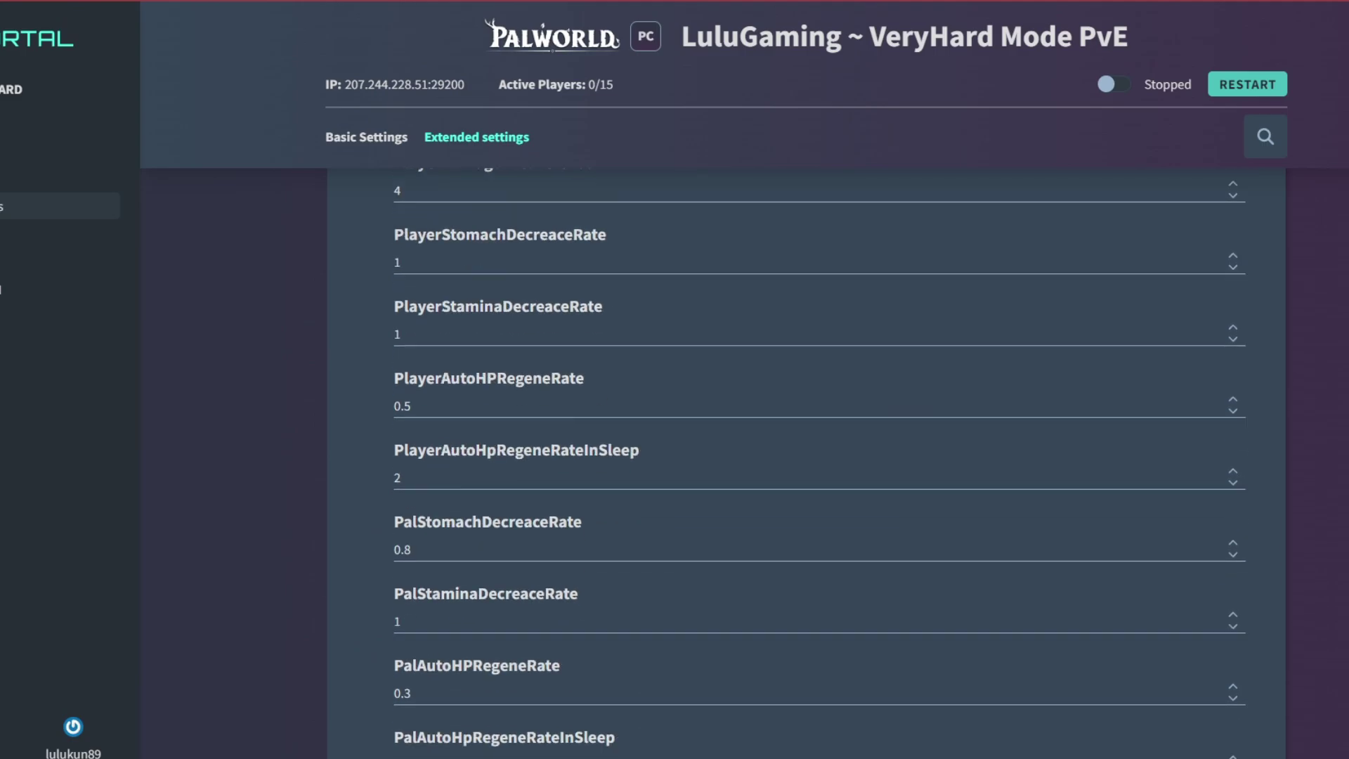
scroll(807, 475, "up", 3)
scroll(807, 475, "up", 8)
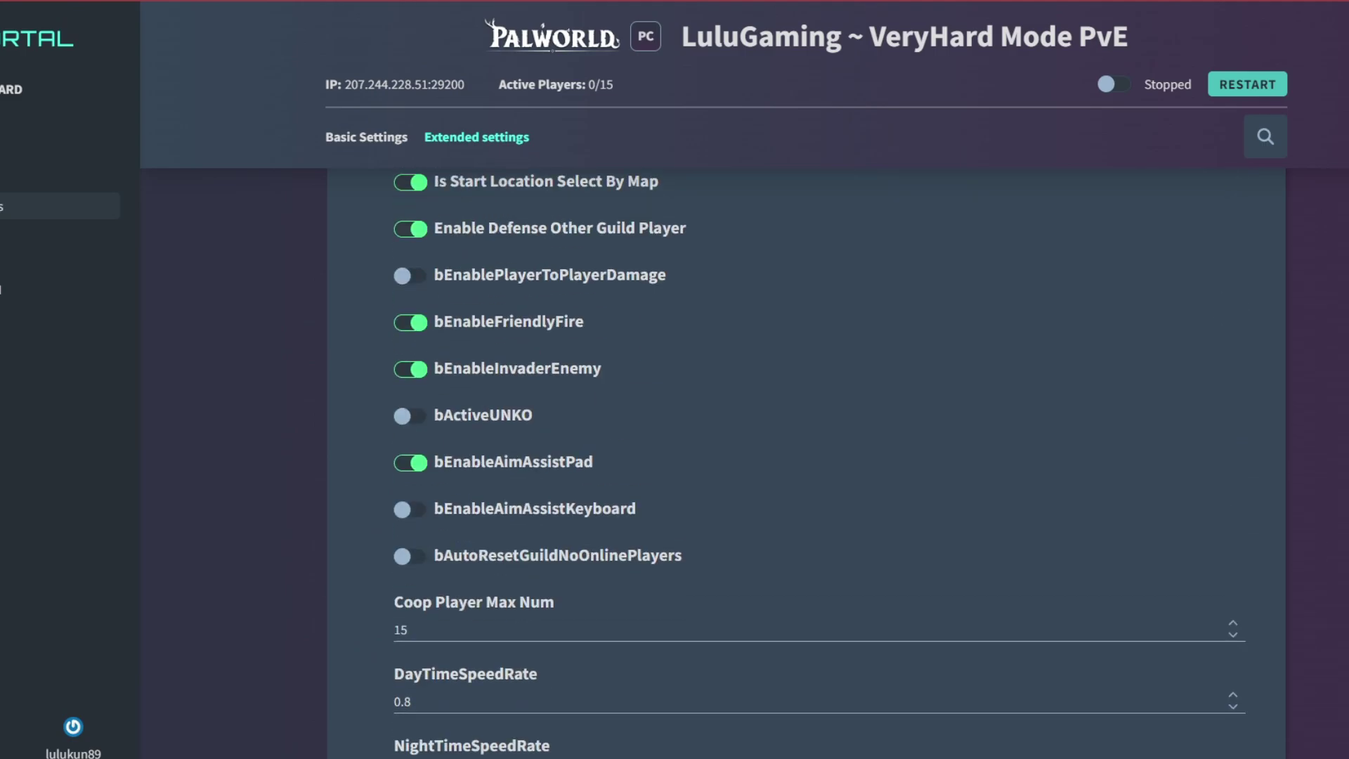
scroll(806, 475, "up", 4)
scroll(806, 474, "up", 6)
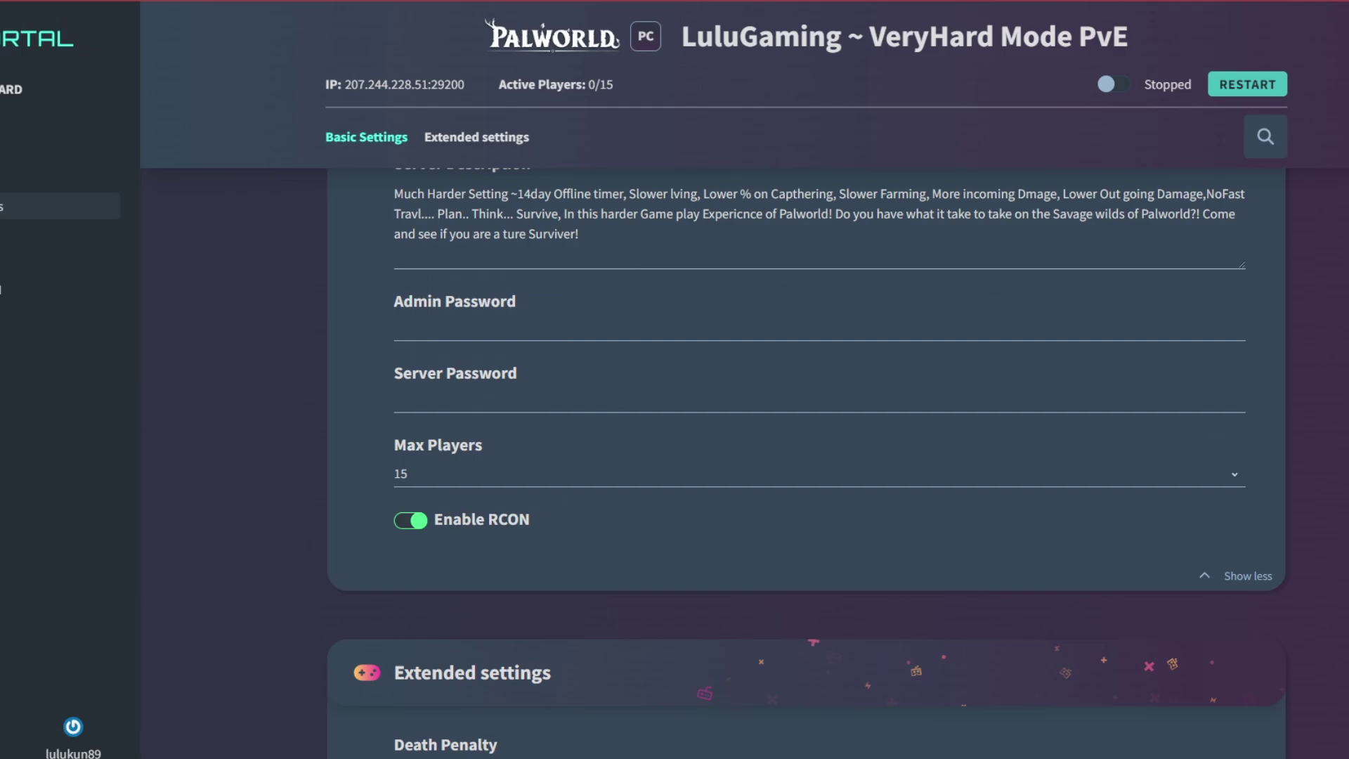
scroll(807, 475, "up", 3)
scroll(806, 475, "up", 2)
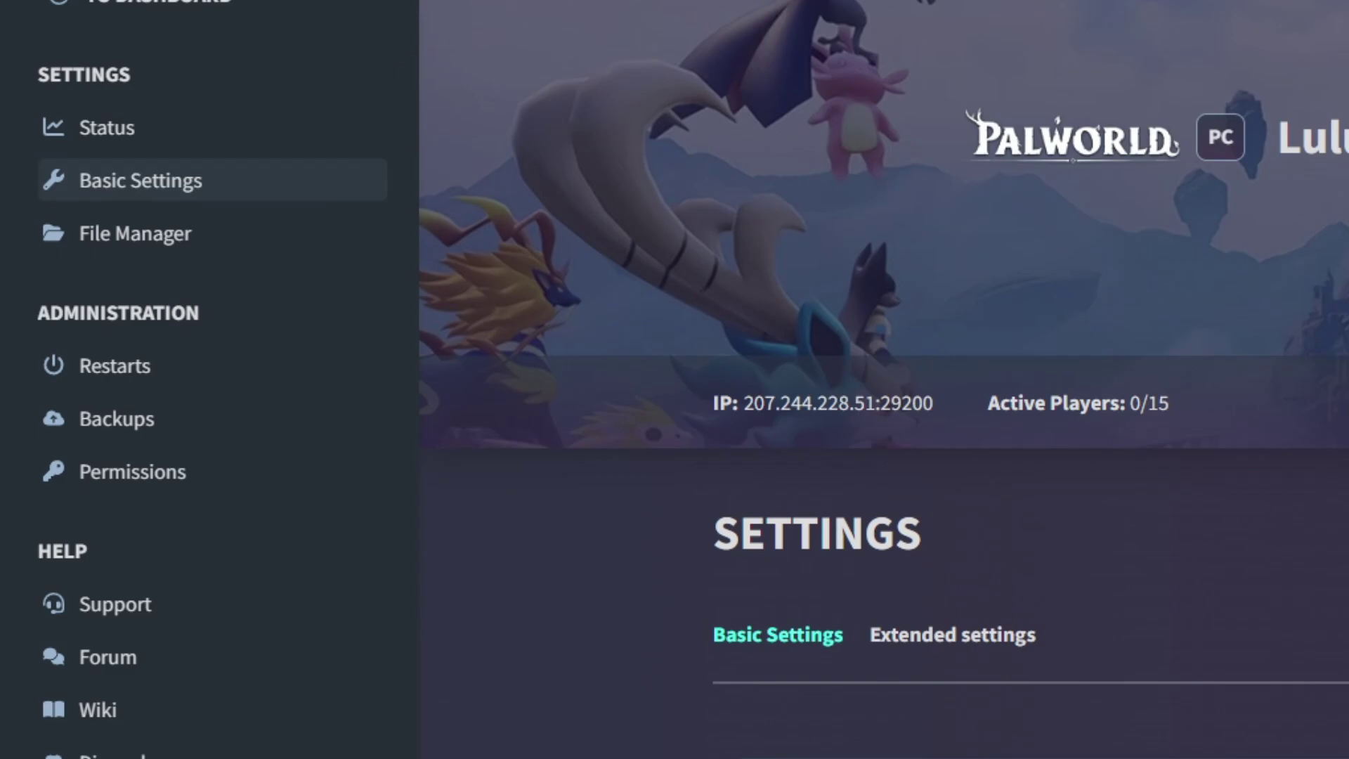
left_click(135, 233)
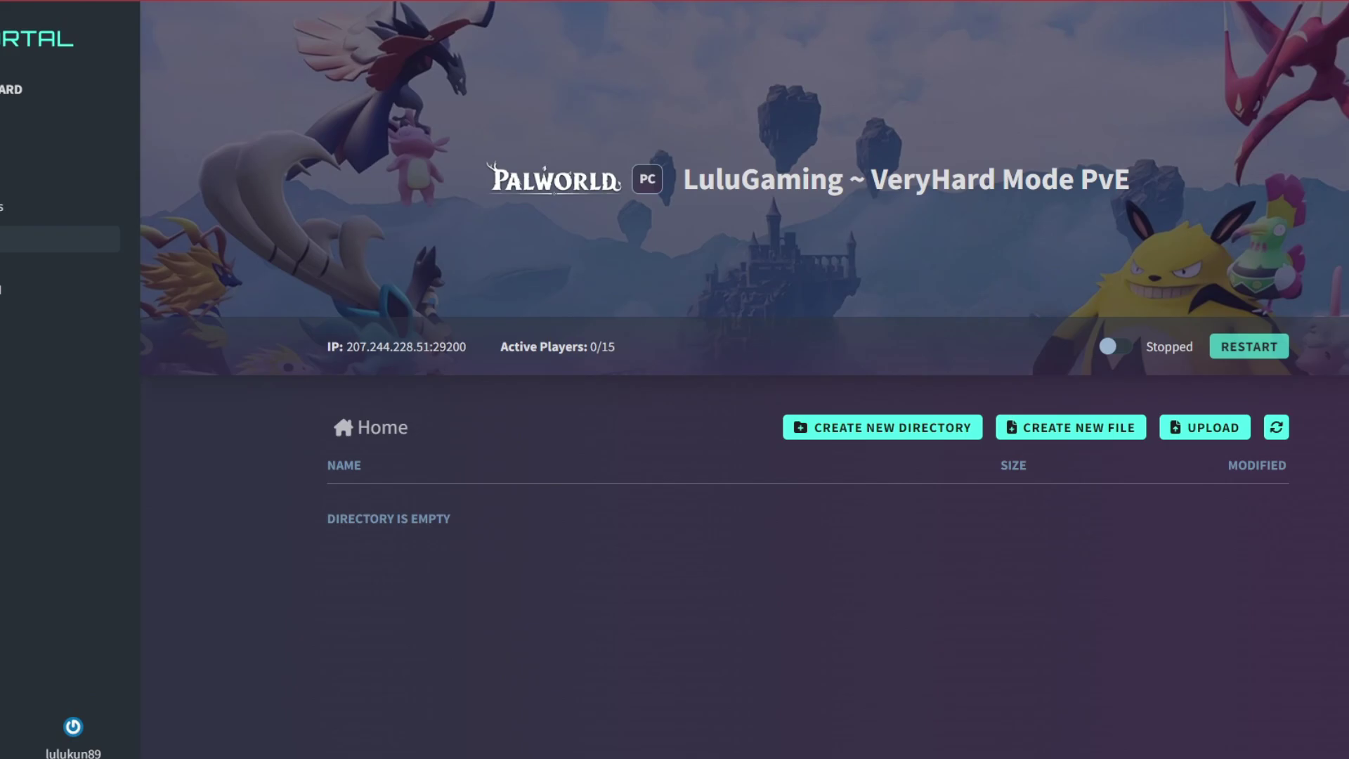
left_click(60, 207)
scroll(806, 421, "down", 5)
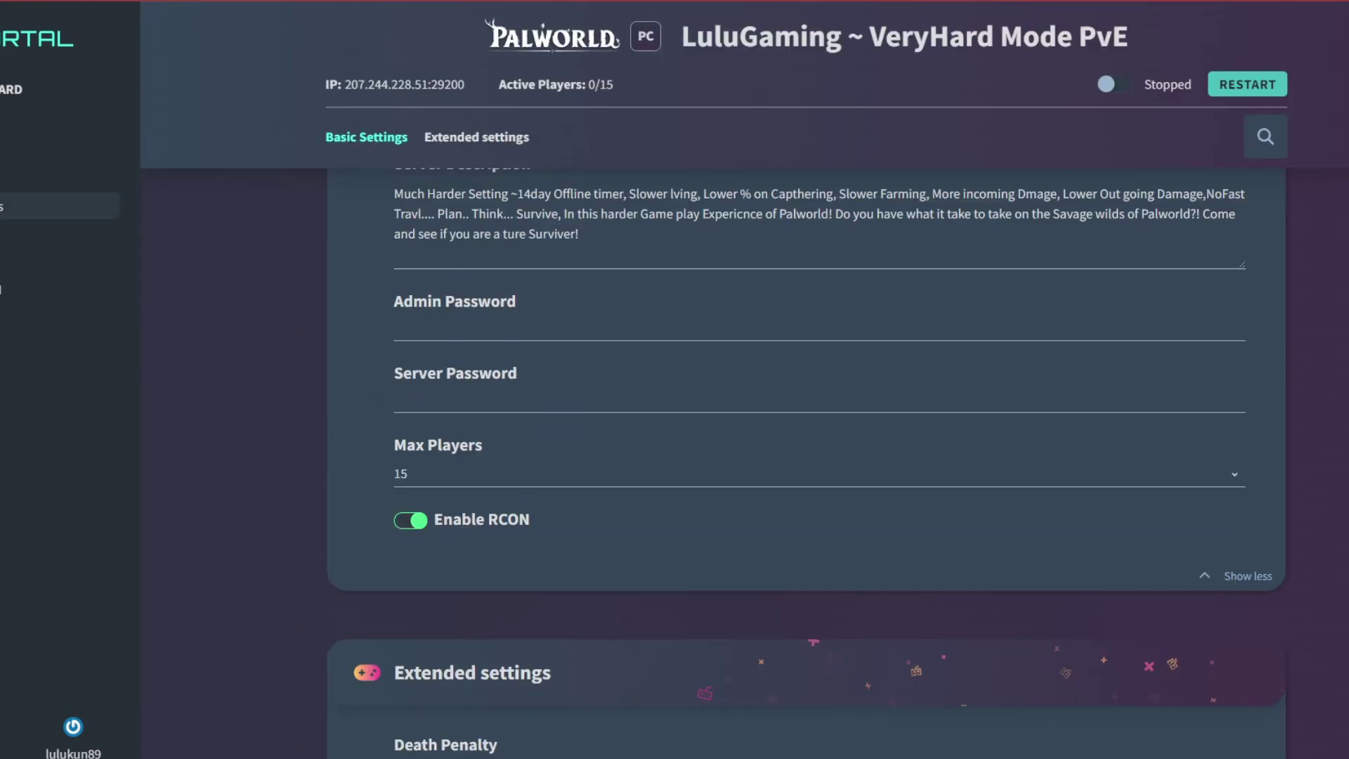
scroll(807, 464, "down", 4)
scroll(806, 465, "down", 4)
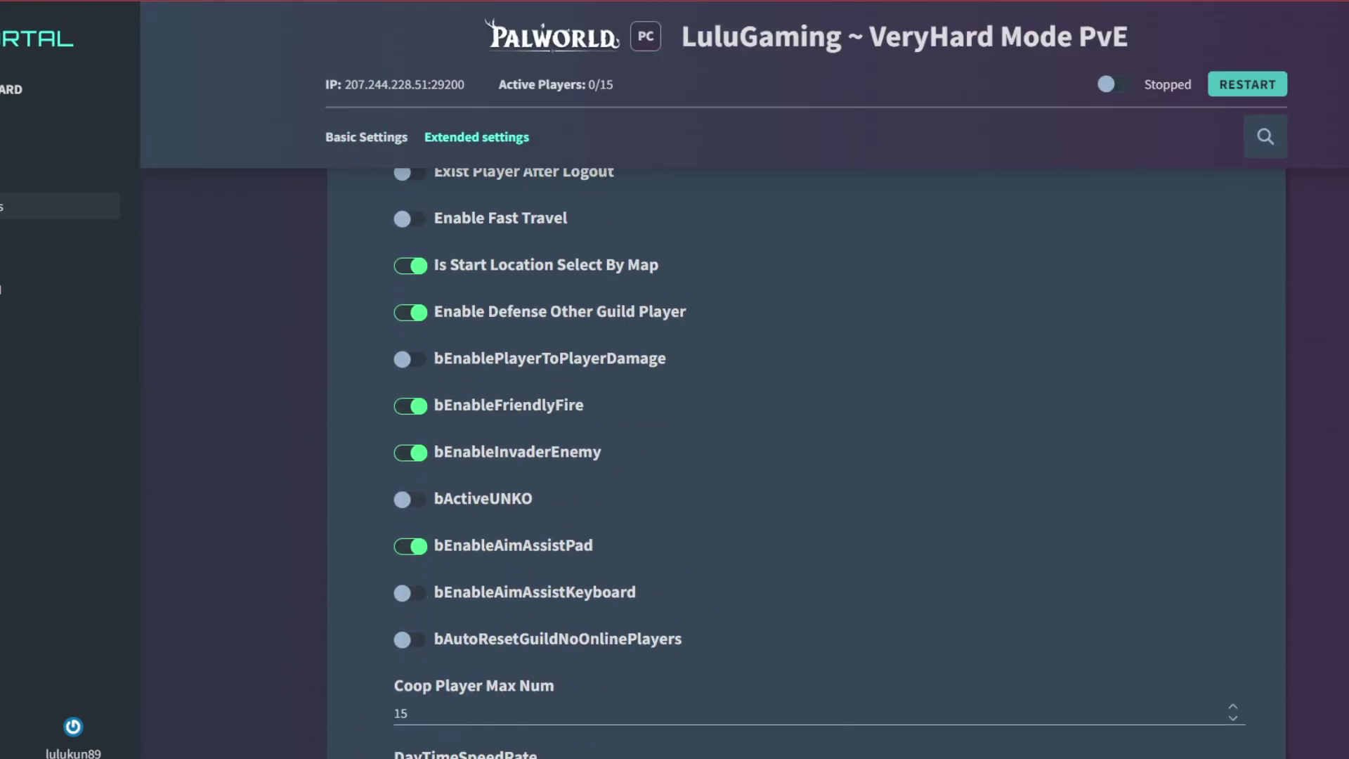
scroll(806, 464, "down", 4)
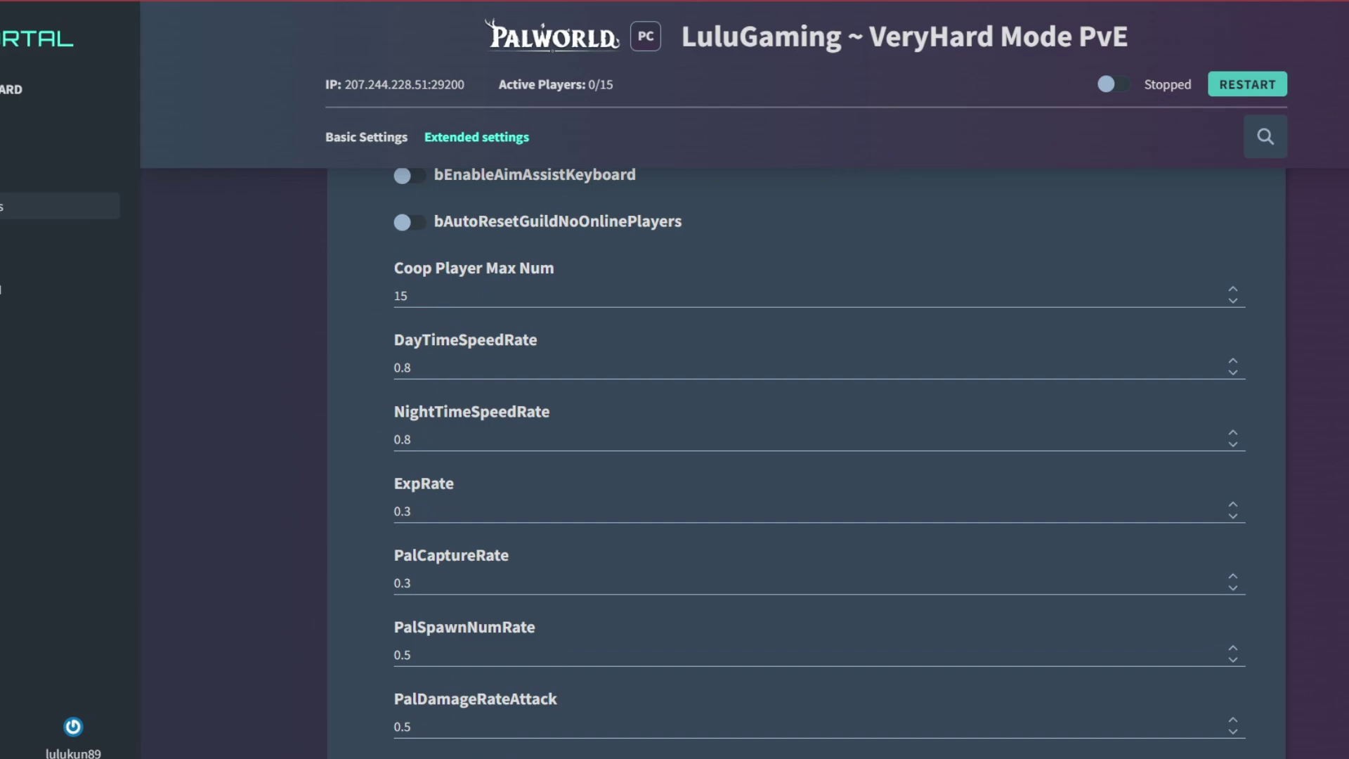
scroll(806, 465, "down", 3)
scroll(807, 464, "down", 5)
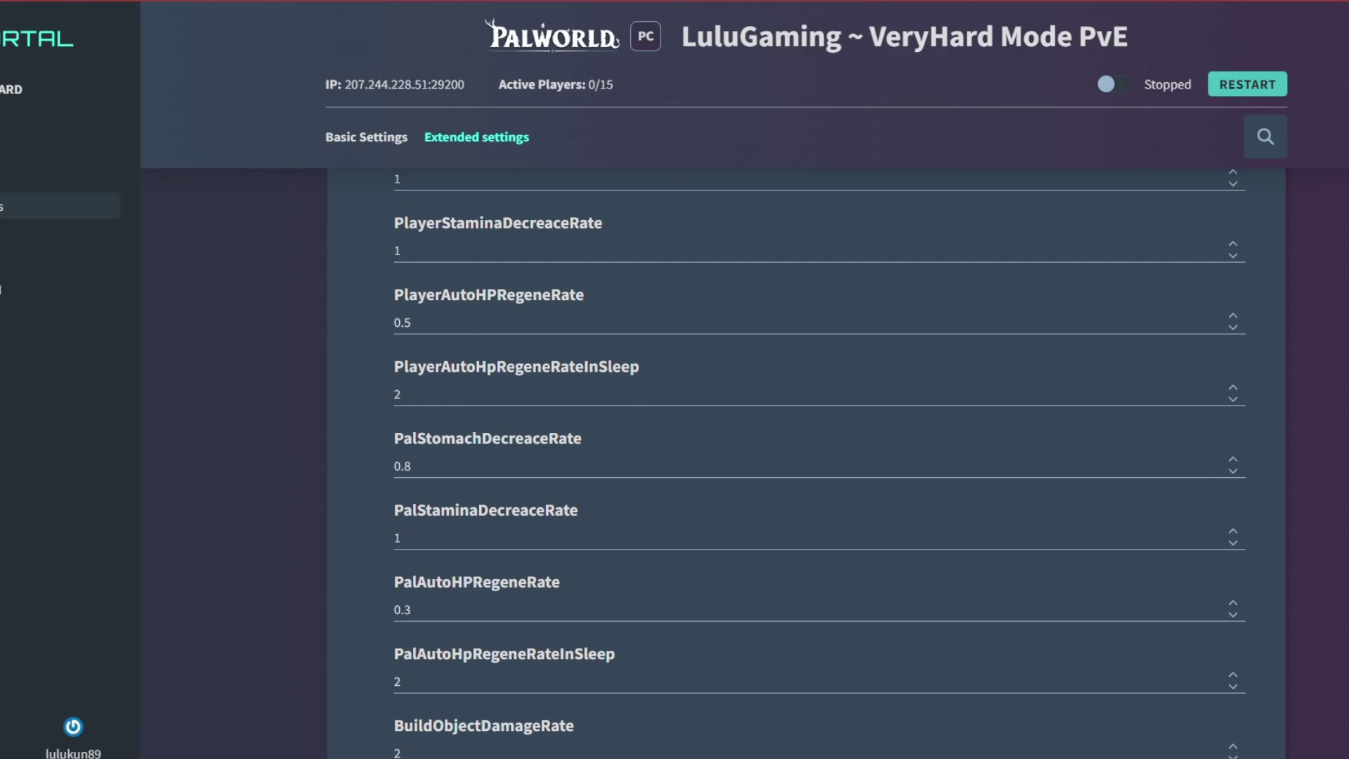
scroll(806, 464, "up", 4)
scroll(806, 464, "up", 4)
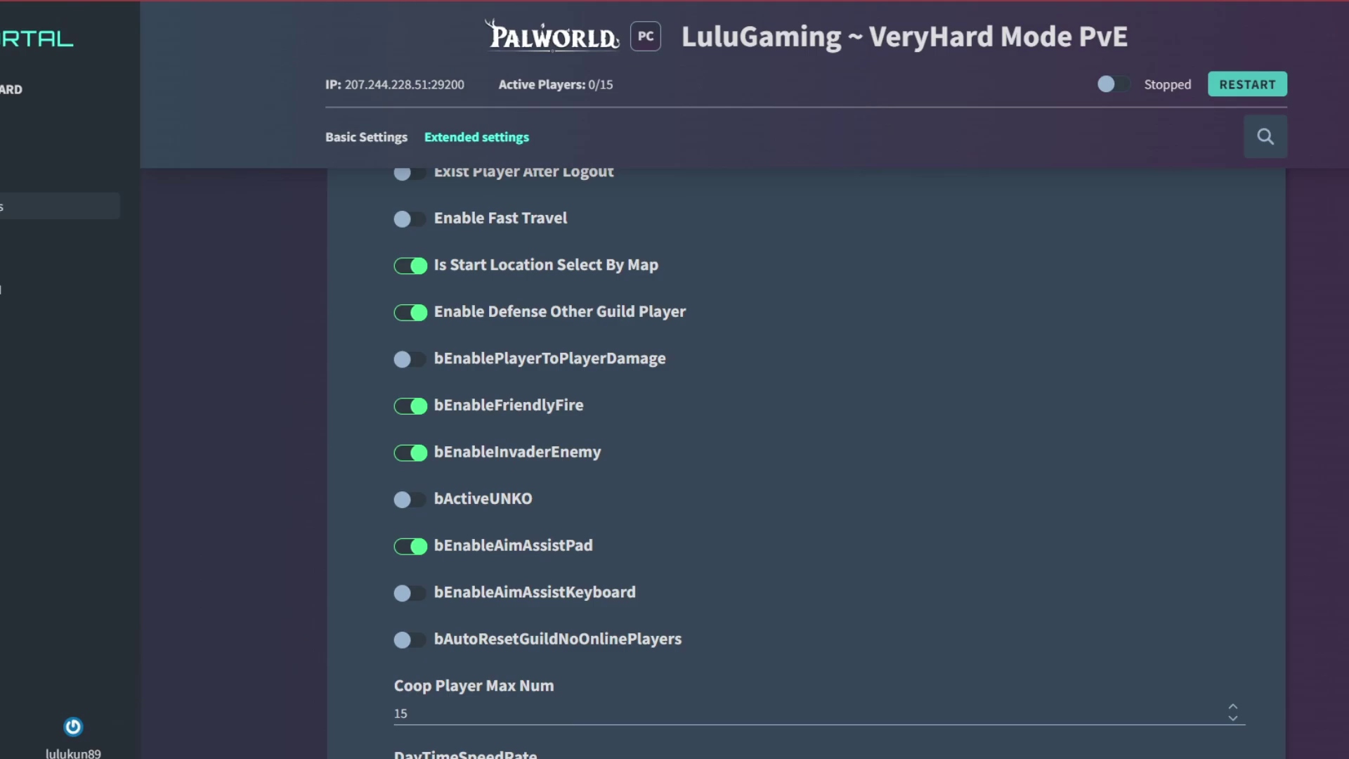
scroll(820, 463, "down", 2)
scroll(819, 463, "down", 3)
scroll(818, 463, "down", 4)
scroll(820, 463, "down", 1)
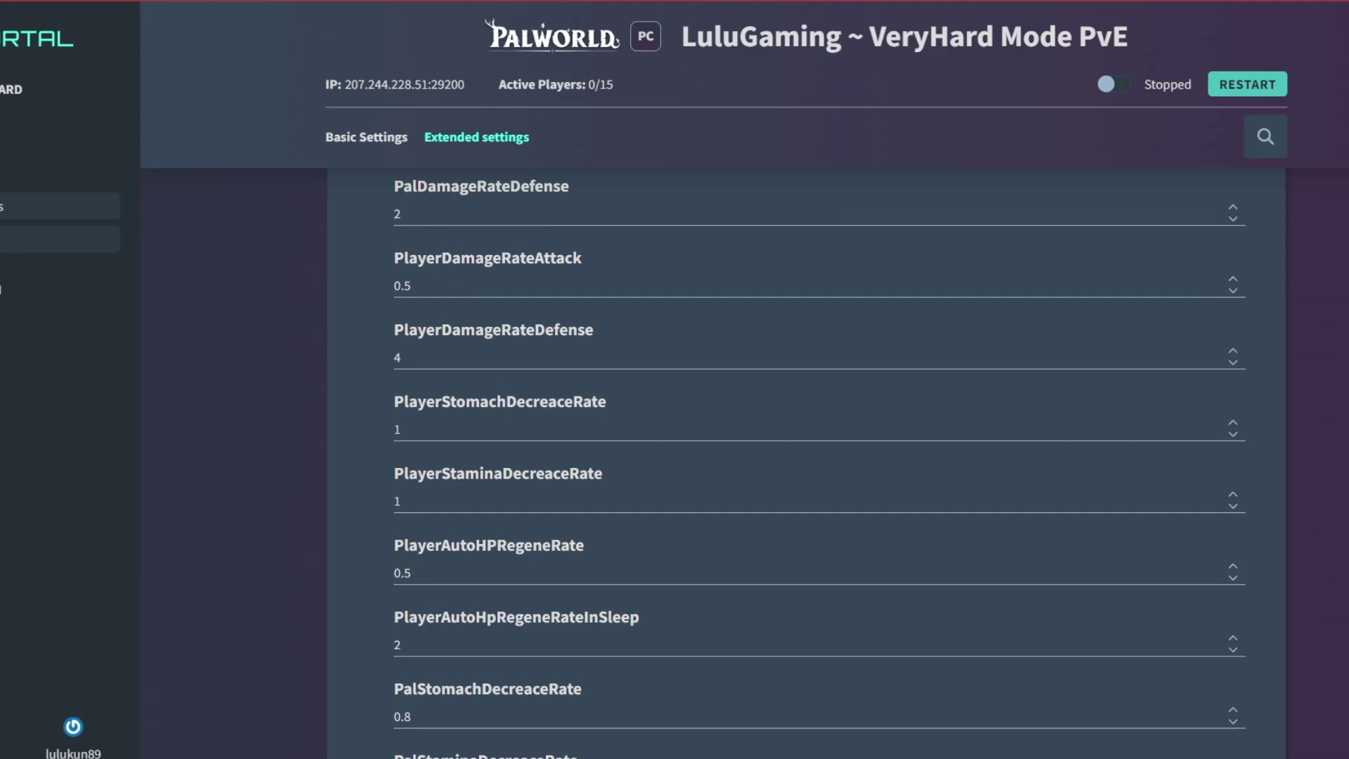
left_click(60, 239)
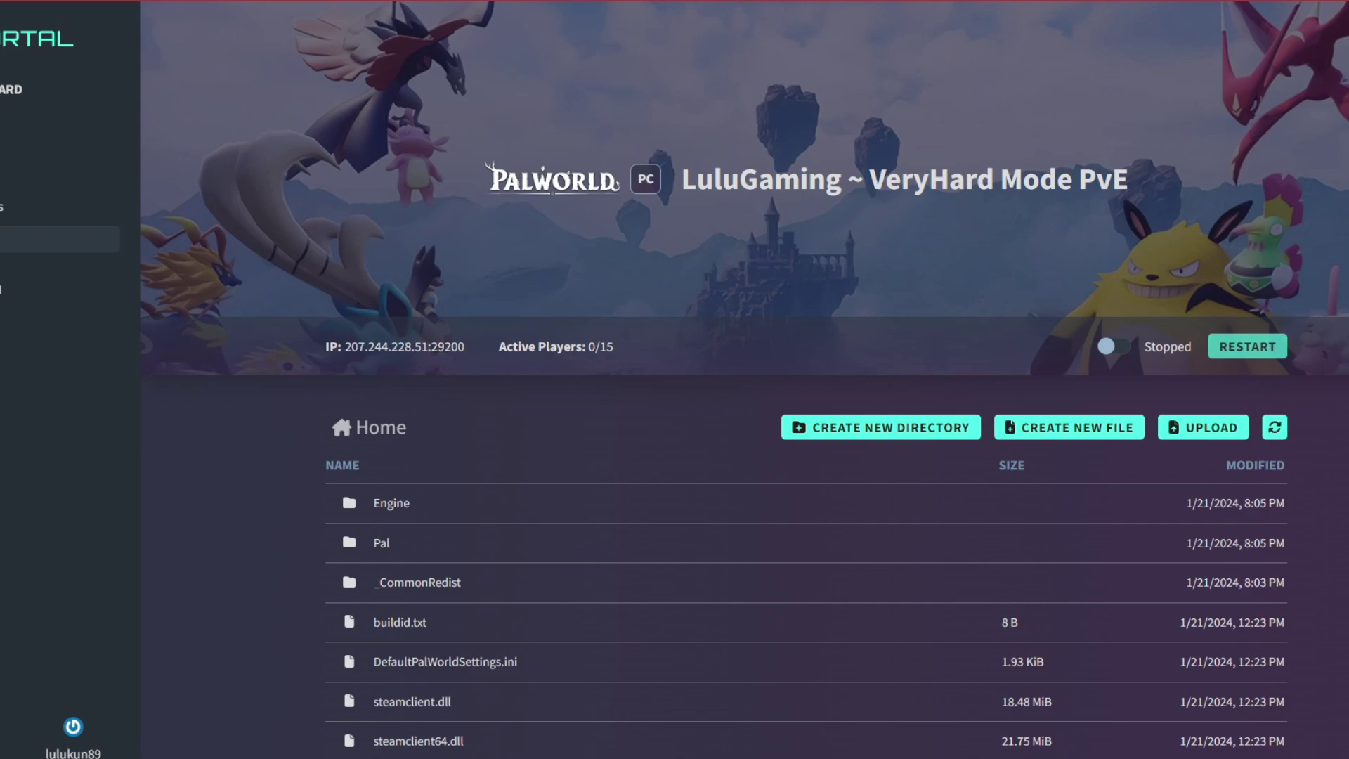
scroll(745, 474, "down", 2)
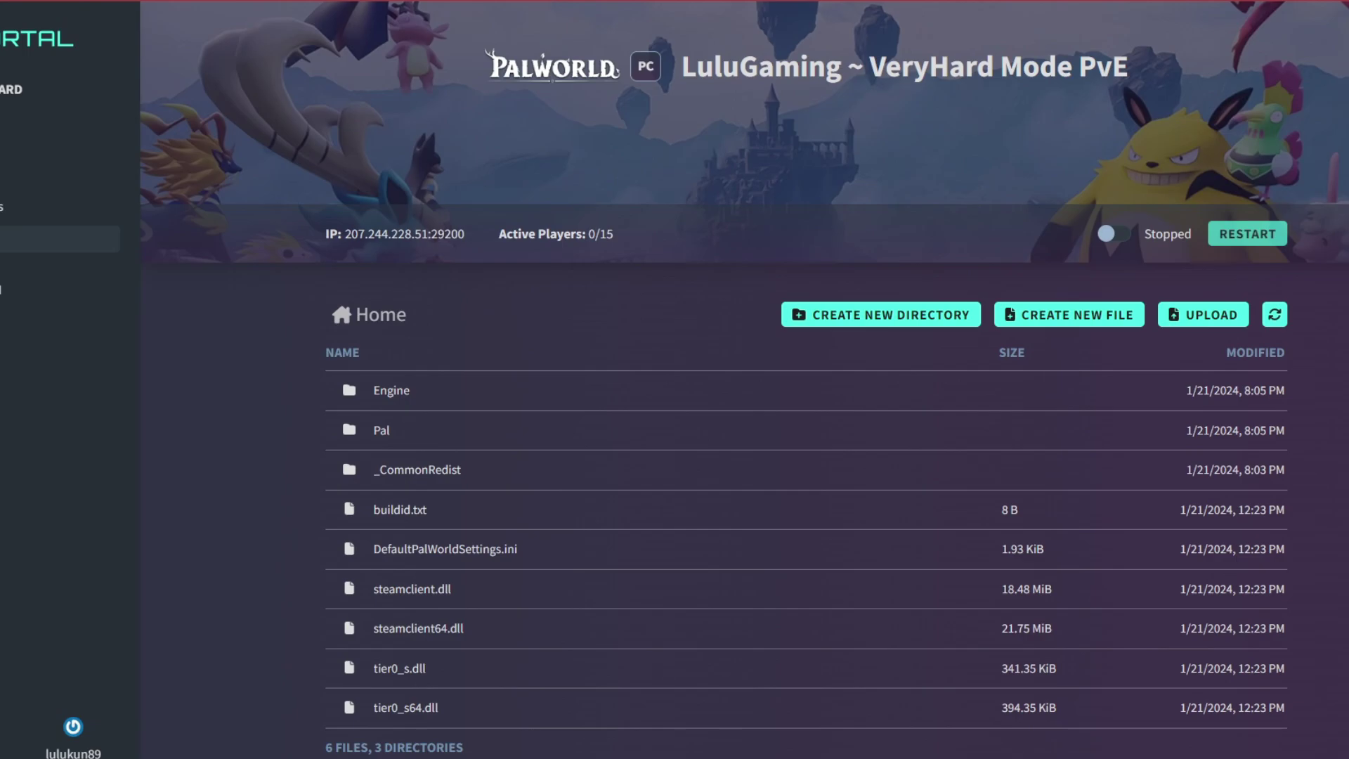
Open DefaultPalWorldSettings.ini from the Home file listing in the editor
left_click(556, 548)
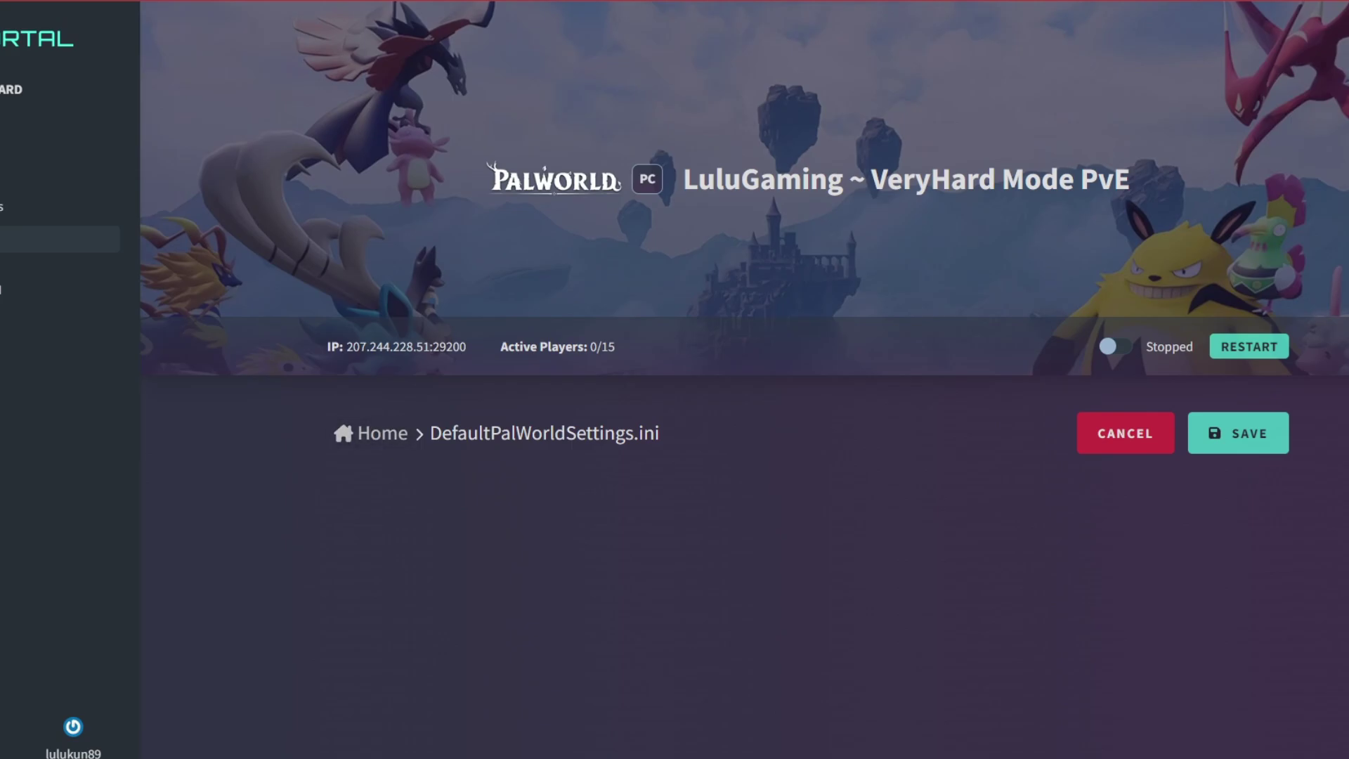
Return to Home and reopen DefaultPalWorldSettings.ini so its default OptionSettings text loads
double_click(532, 434)
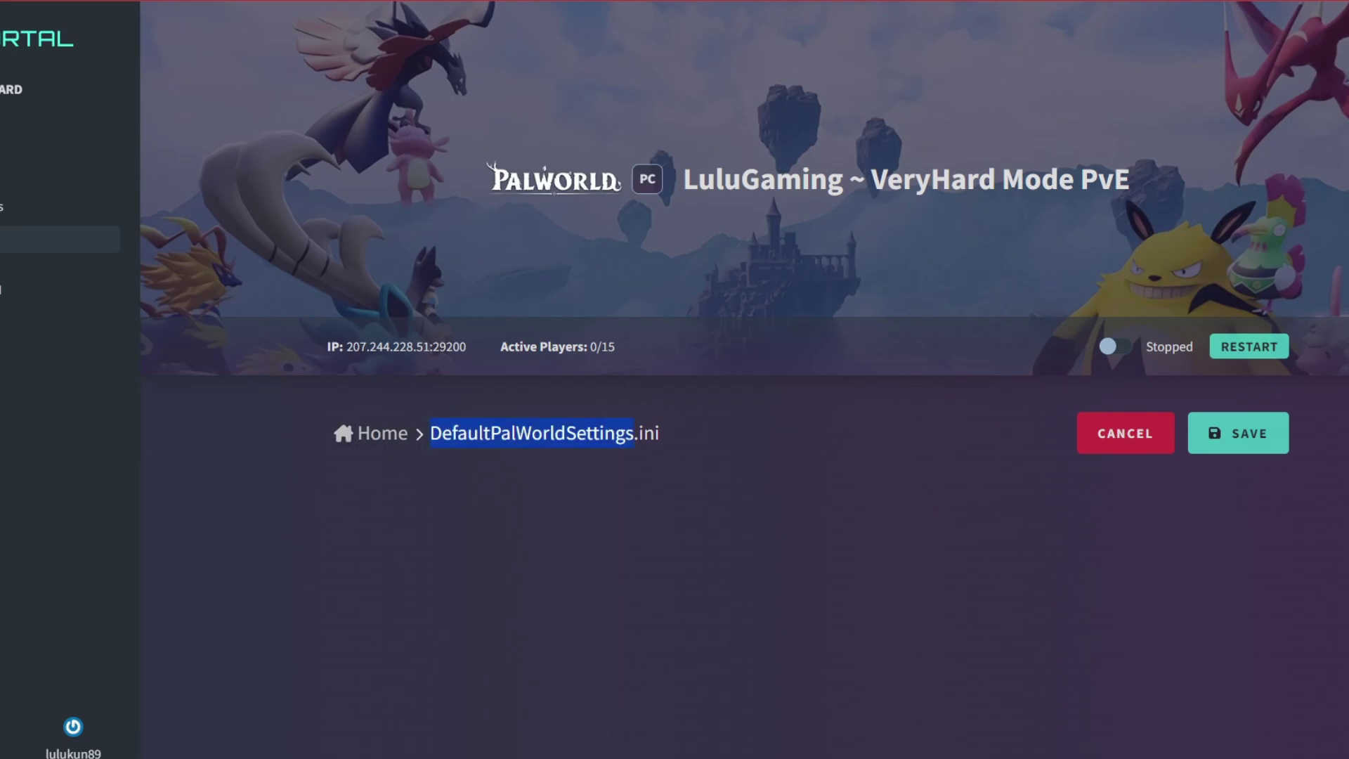
left_click(382, 433)
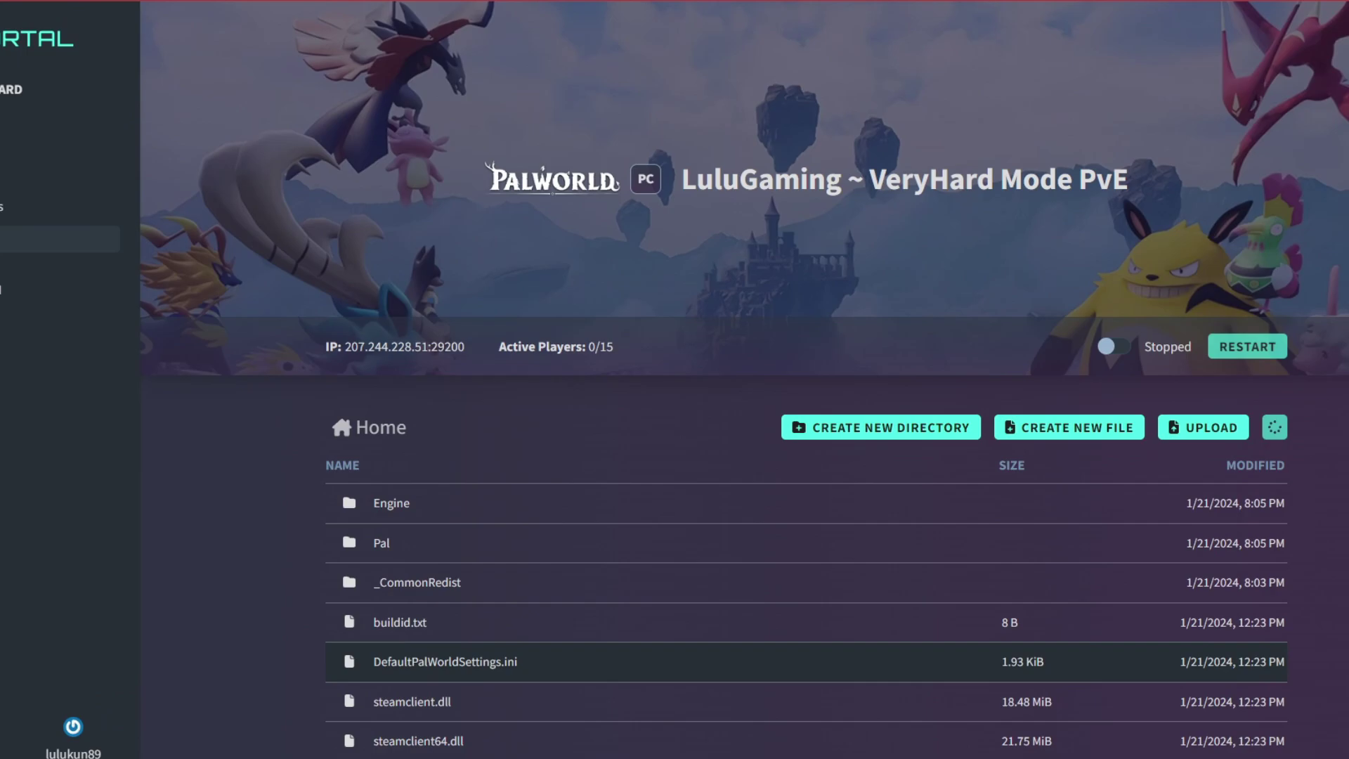
scroll(381, 433, "down", 2)
left_click(445, 549)
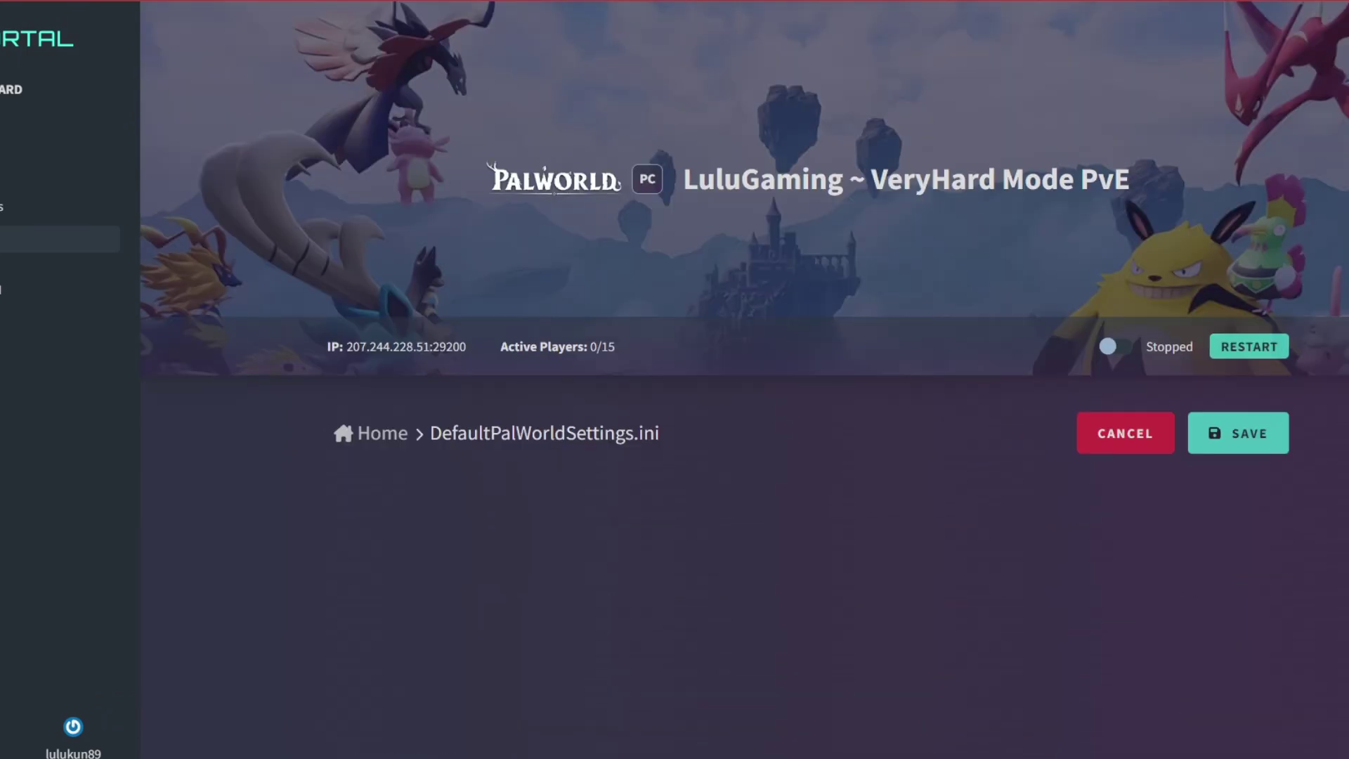
scroll(744, 422, "down", 3)
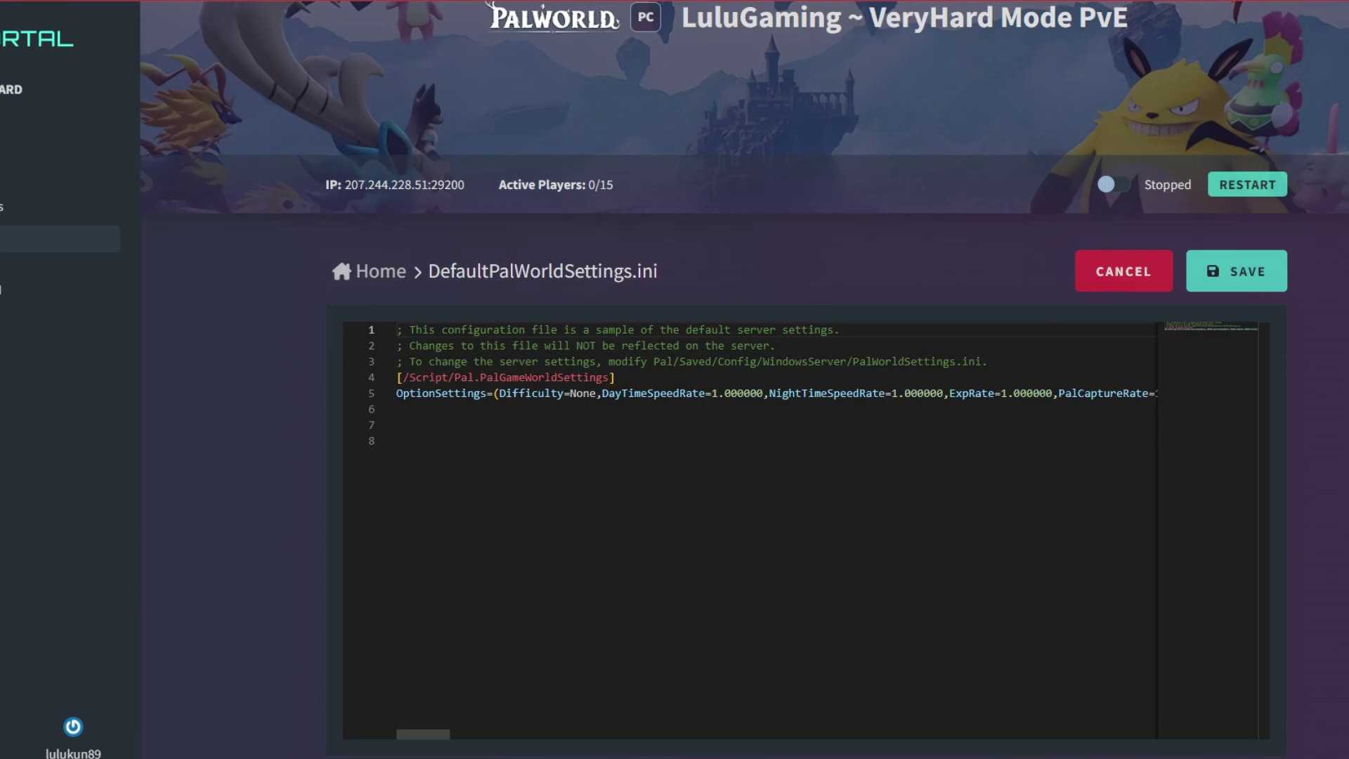
Read along line 5's defaults, from DayTimeSpeedRate to PalSpawnNumRate, then select the whole file
double_click(704, 393)
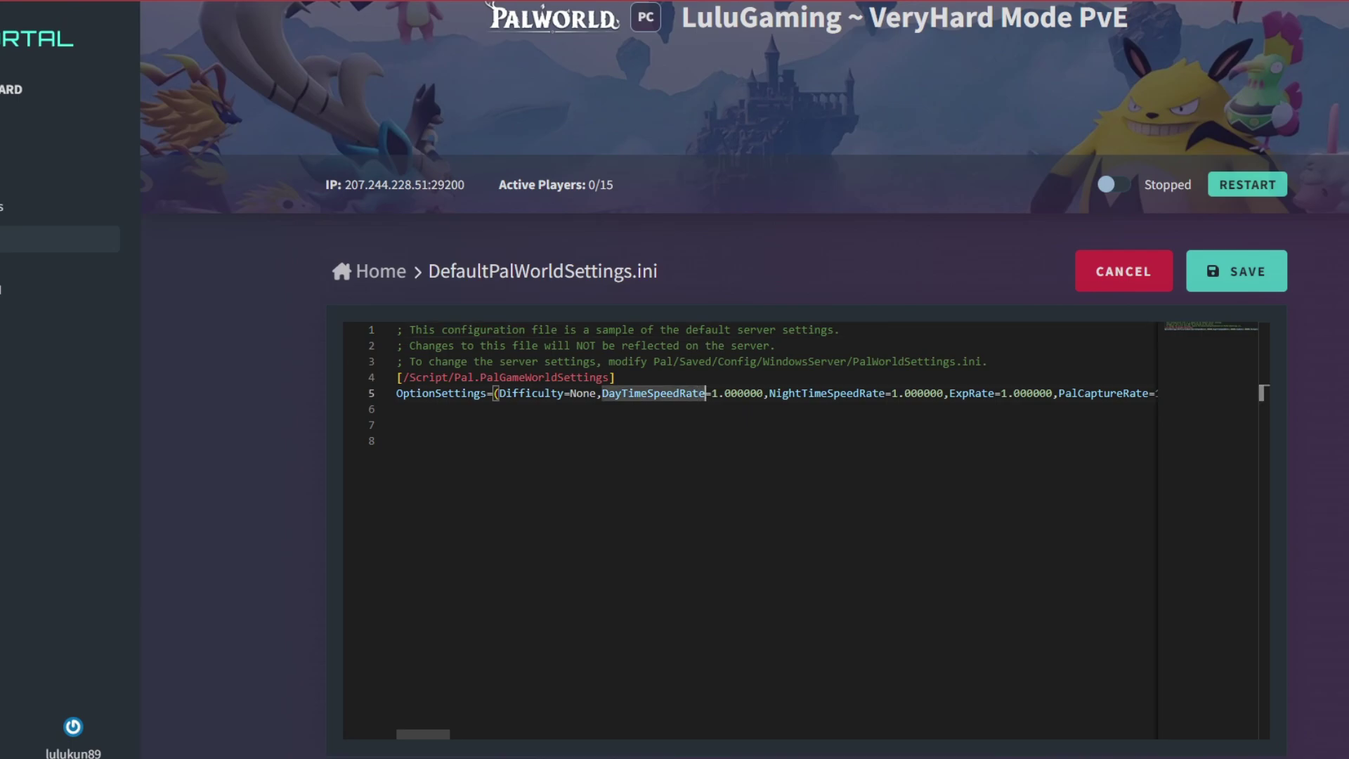
left_click(704, 393)
key("Right")
key("Right")
key("Right")
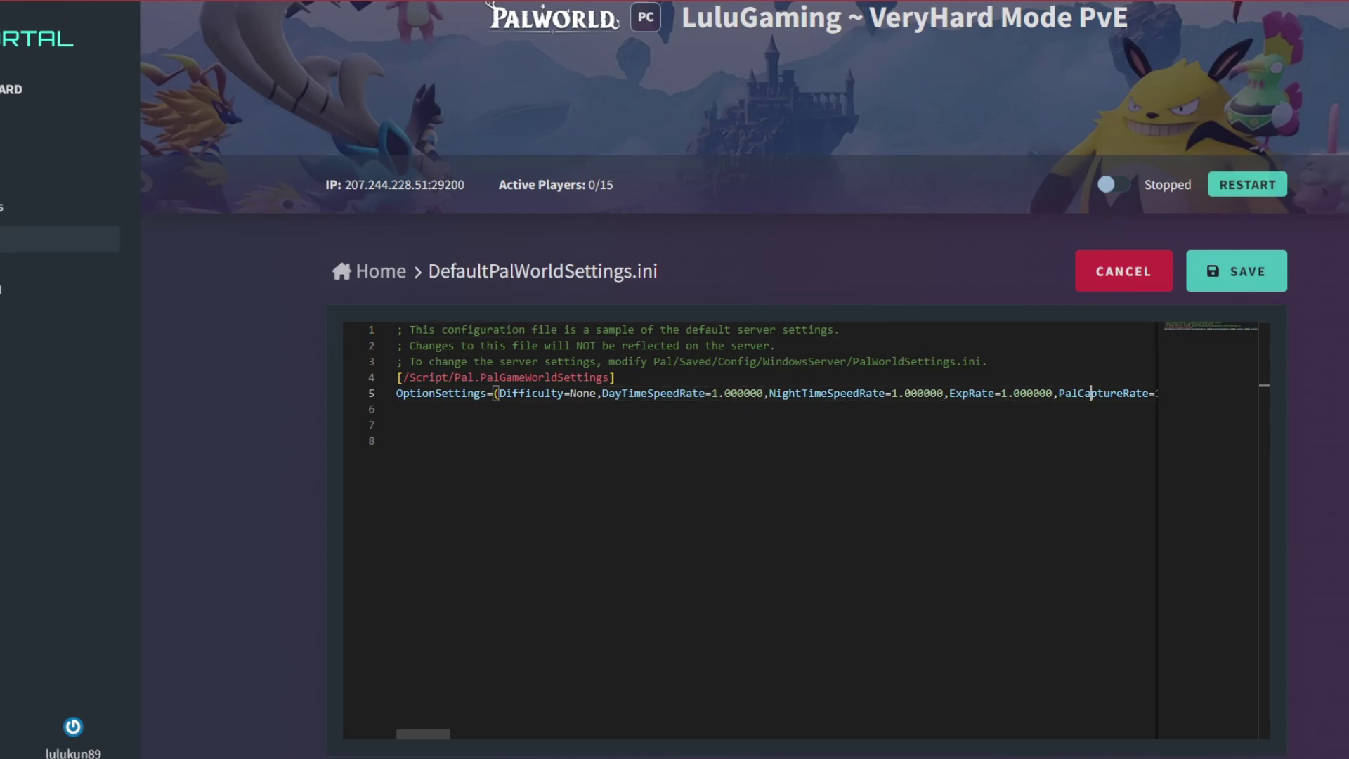
key("Right")
key("Right")
key("Right")
key("Right")
key("Right")
key("Right")
key("Right")
key("Right")
key("Right")
key("Right")
key("Right")
key("Right")
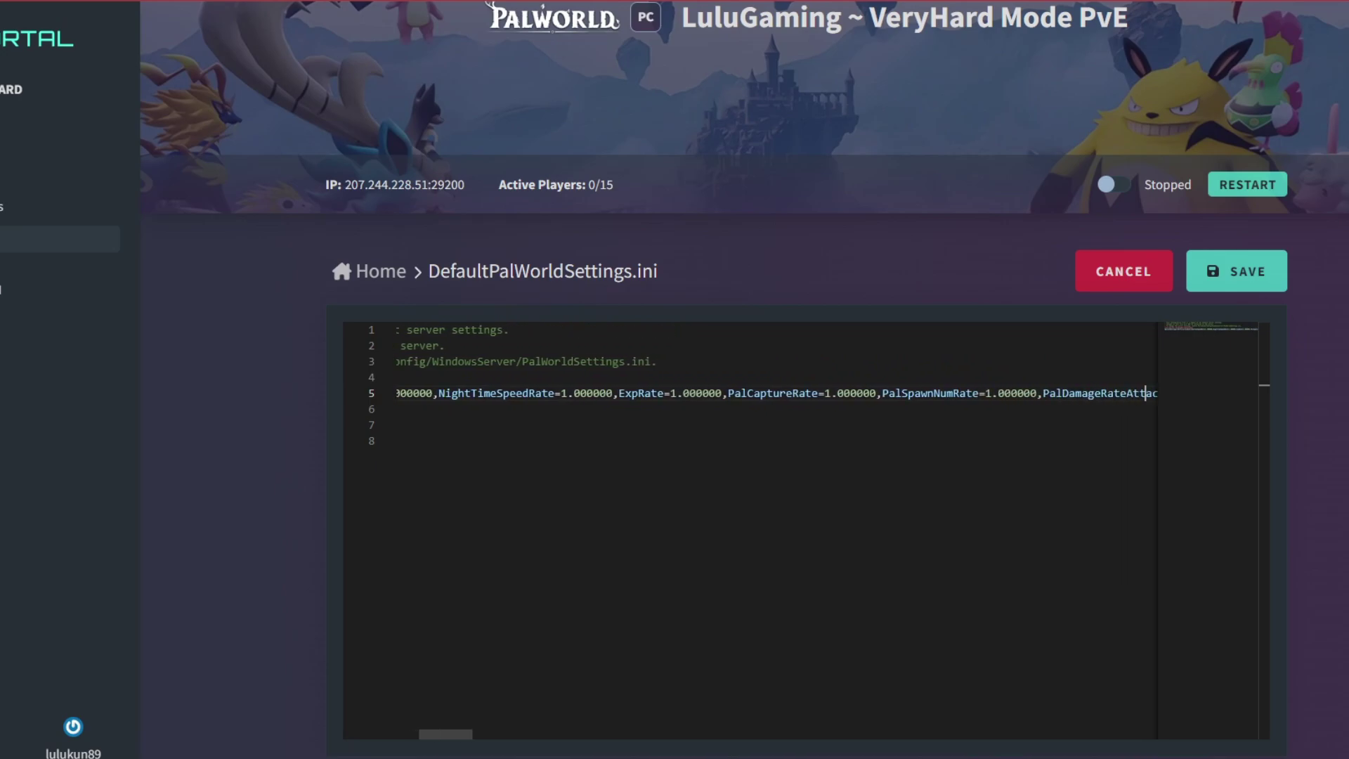
key("Right")
key("Right")
key("Right")
key("Right")
key("Right")
key("Right")
key("Right")
key("Right")
key("Right")
key("Right")
key("Right")
key("Right")
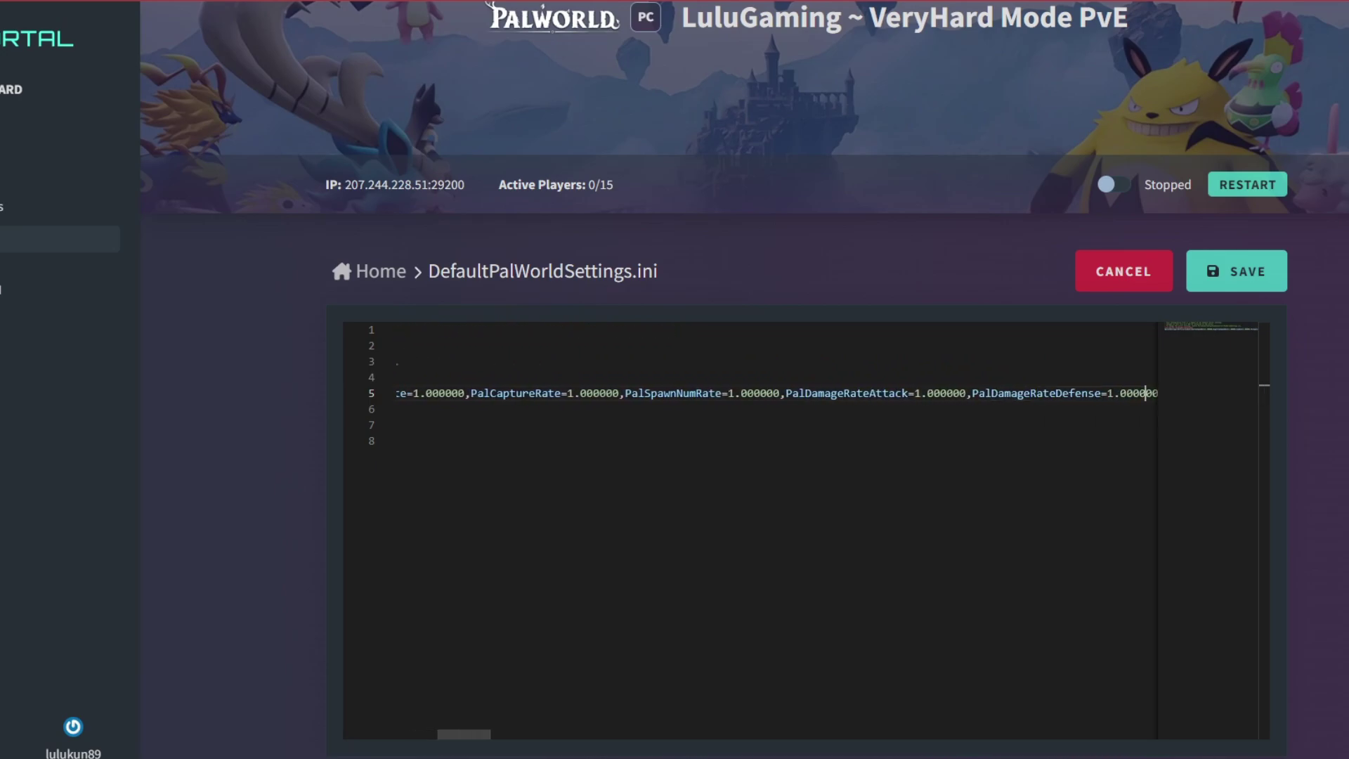
key("Right")
key("Right")
key("Right")
key("Right")
key("Right")
key("Right")
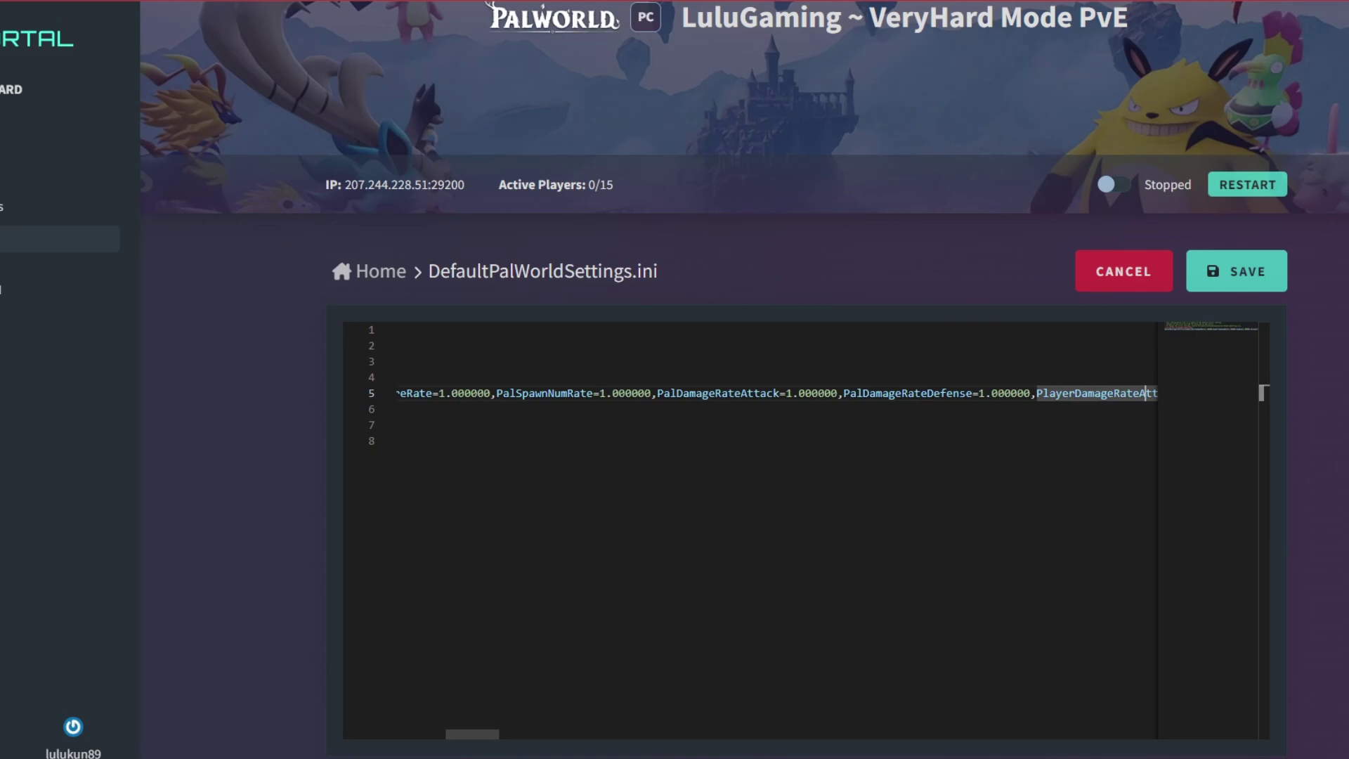
double_click(545, 394)
key("ctrl+a")
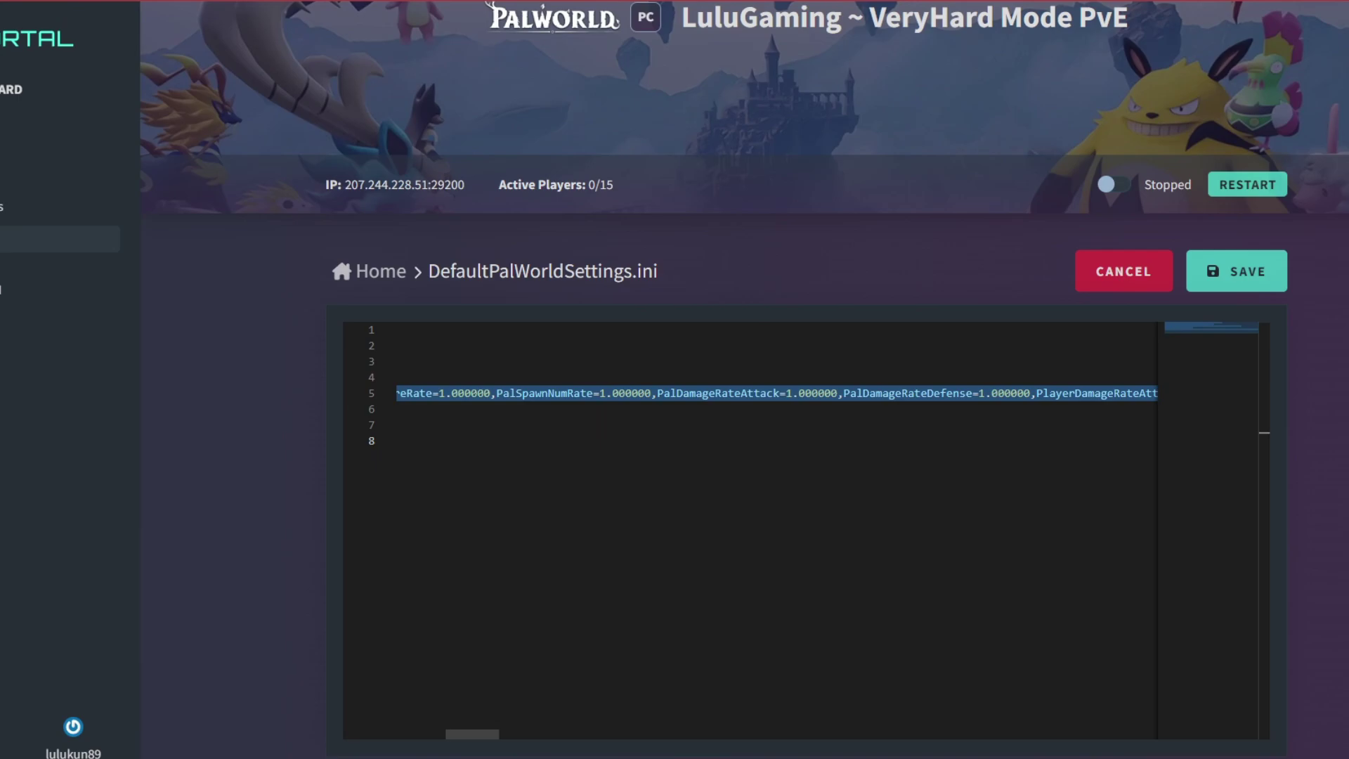
Bring up Notepad and select all of the VeryHard Mode PvE OptionSettings text
left_click(732, 707)
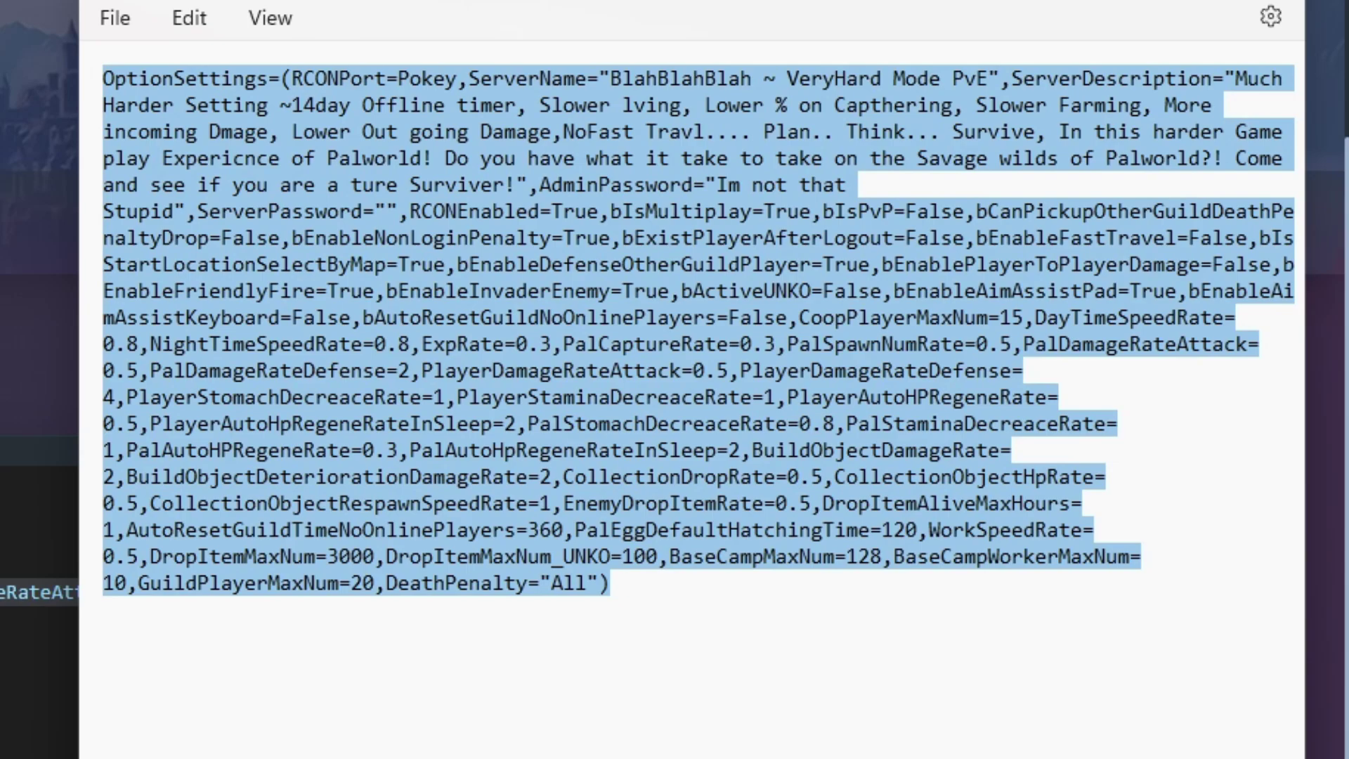
left_click(386, 584)
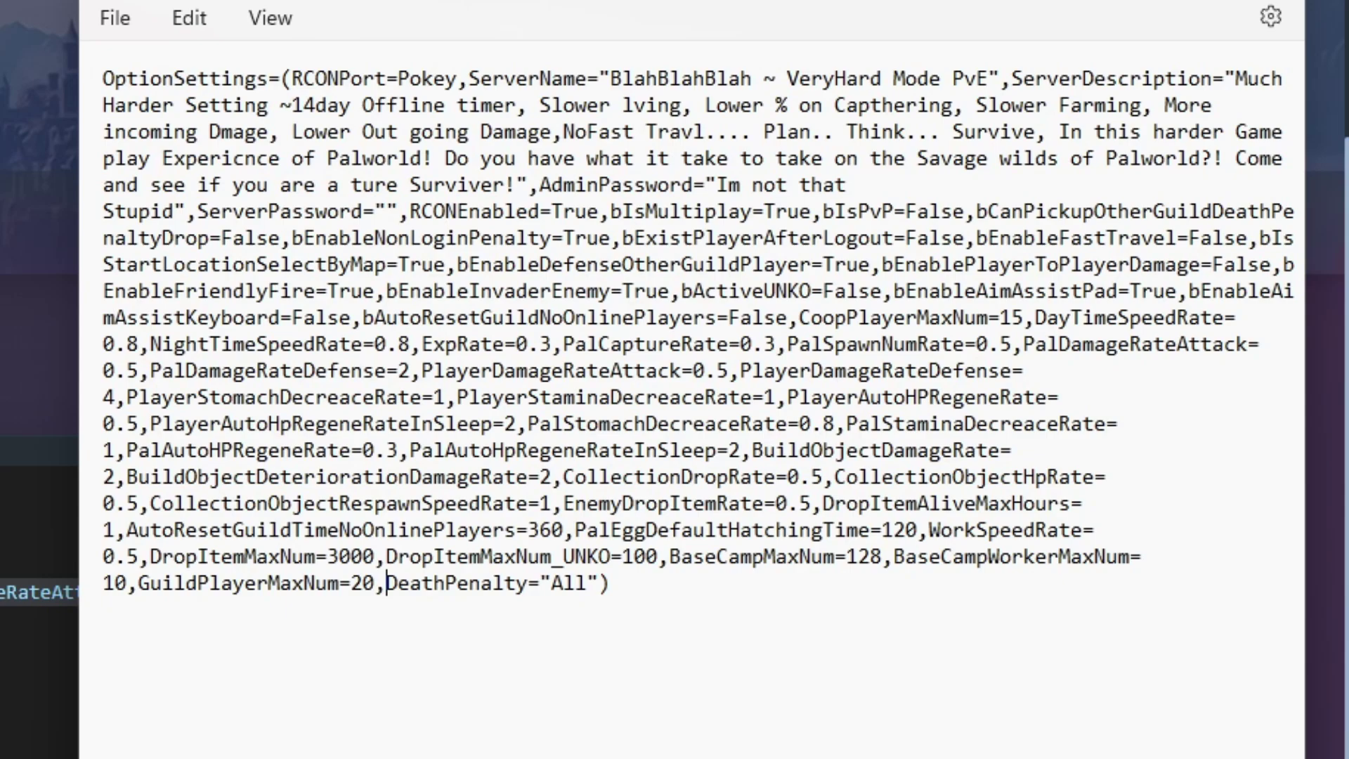
mouse_move(610, 583)
left_mouse_down()
mouse_move(102, 211)
mouse_move(103, 78)
left_mouse_up()
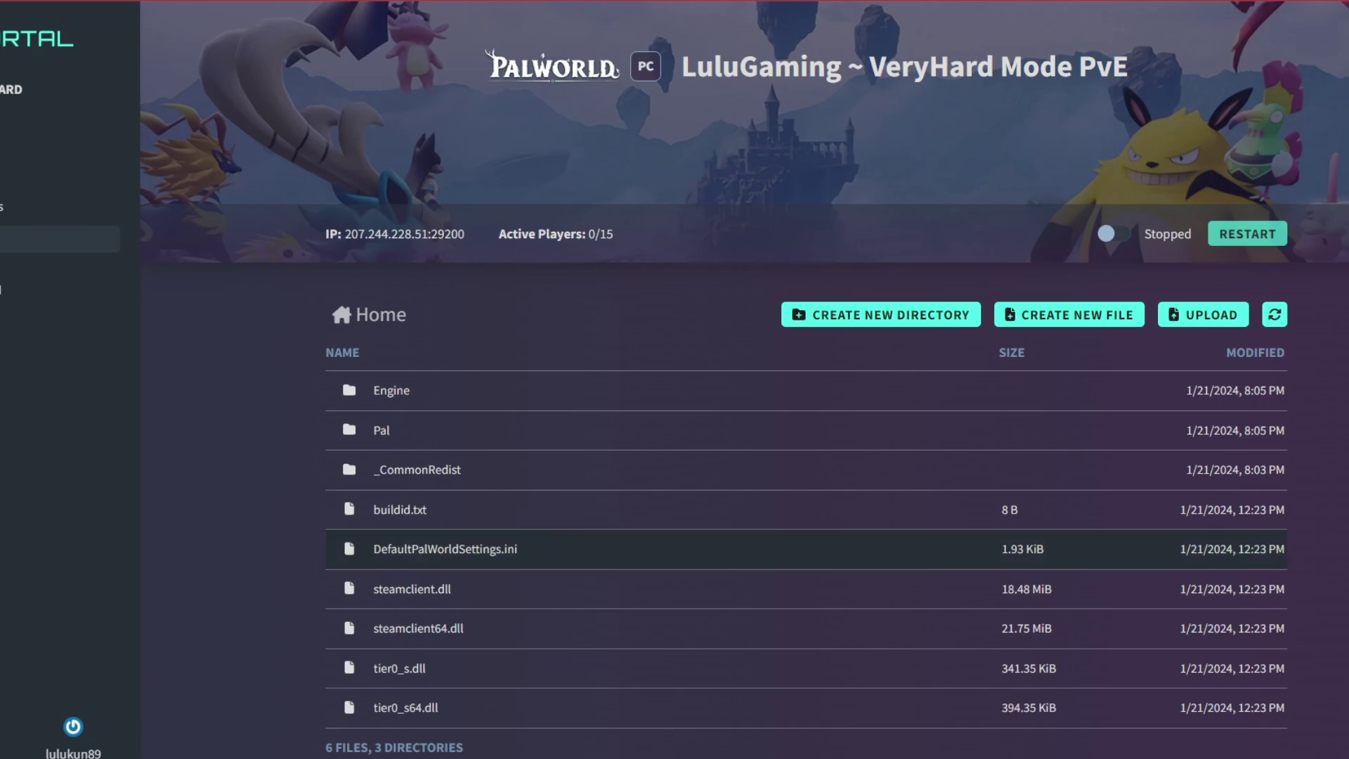
left_click(599, 549)
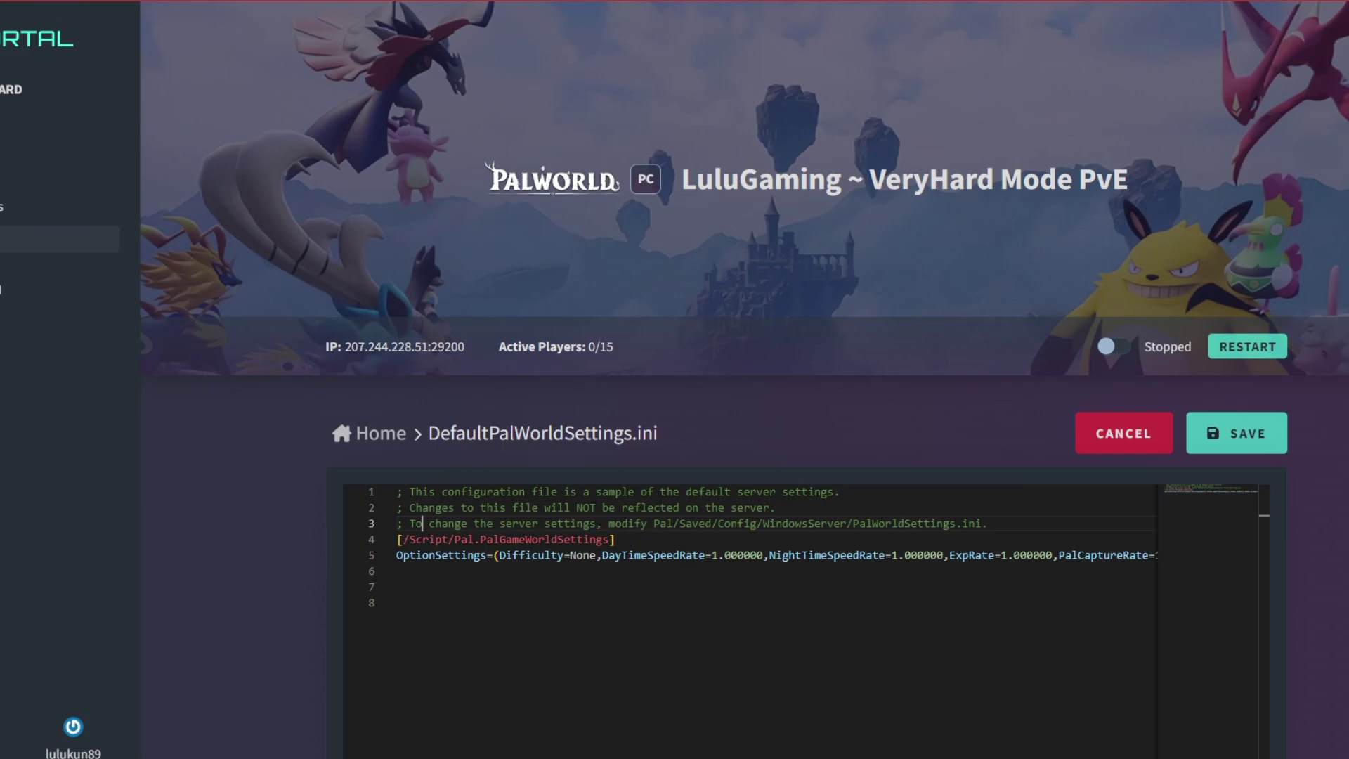
left_click_drag(422, 523, 603, 525)
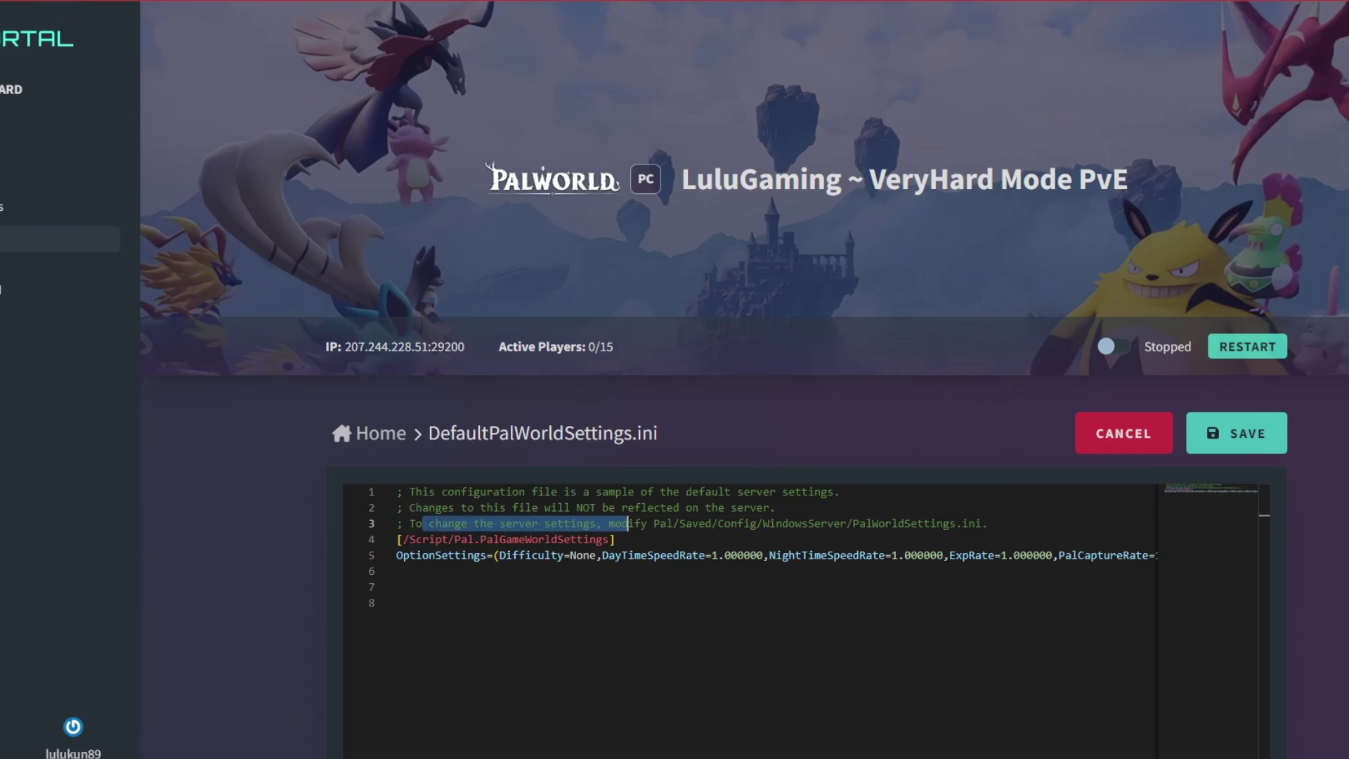
mouse_move(602, 524)
left_mouse_down()
mouse_move(616, 540)
mouse_move(985, 523)
left_mouse_up()
Close the default file unsaved, then open Pal/Saved/Config/WindowsServer/PalWorldSettings.ini for editing
left_click(369, 430)
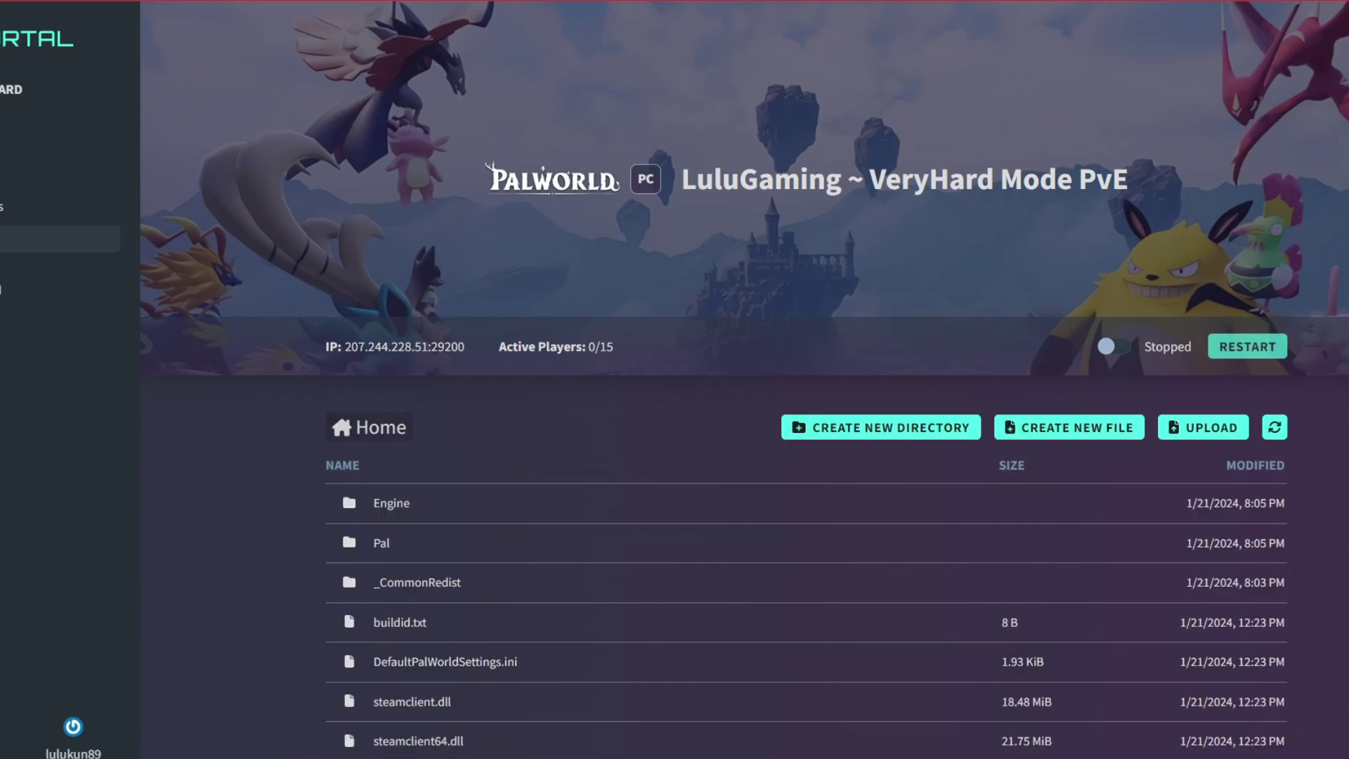
scroll(676, 528, "down", 1)
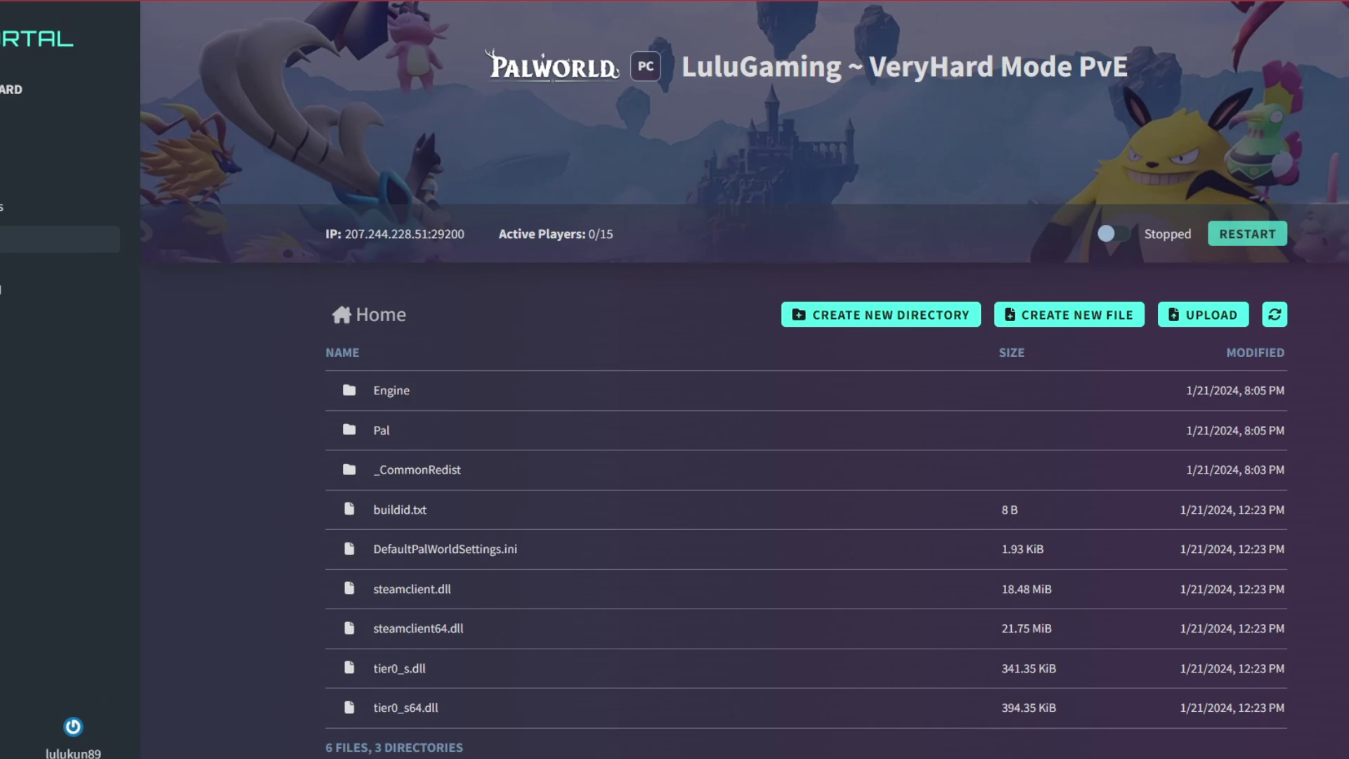
left_click(382, 431)
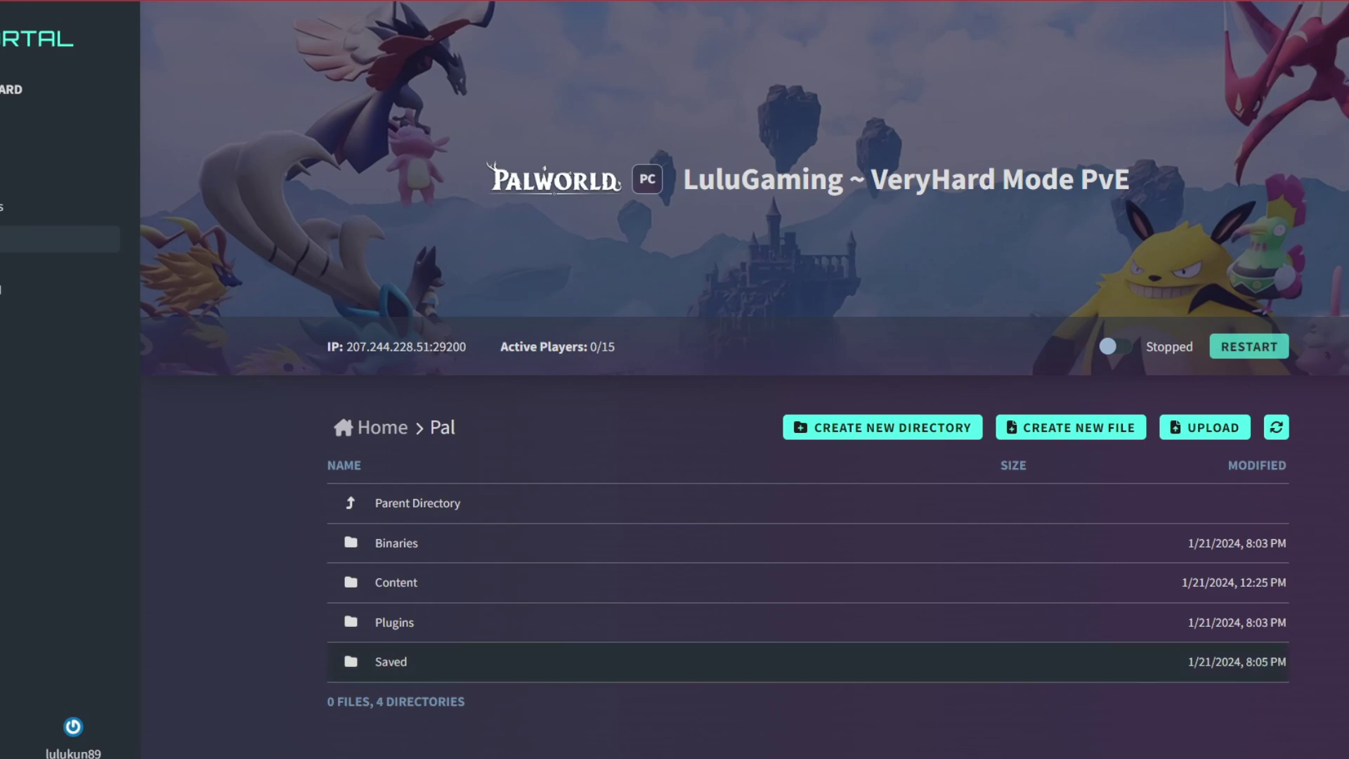
left_click(391, 661)
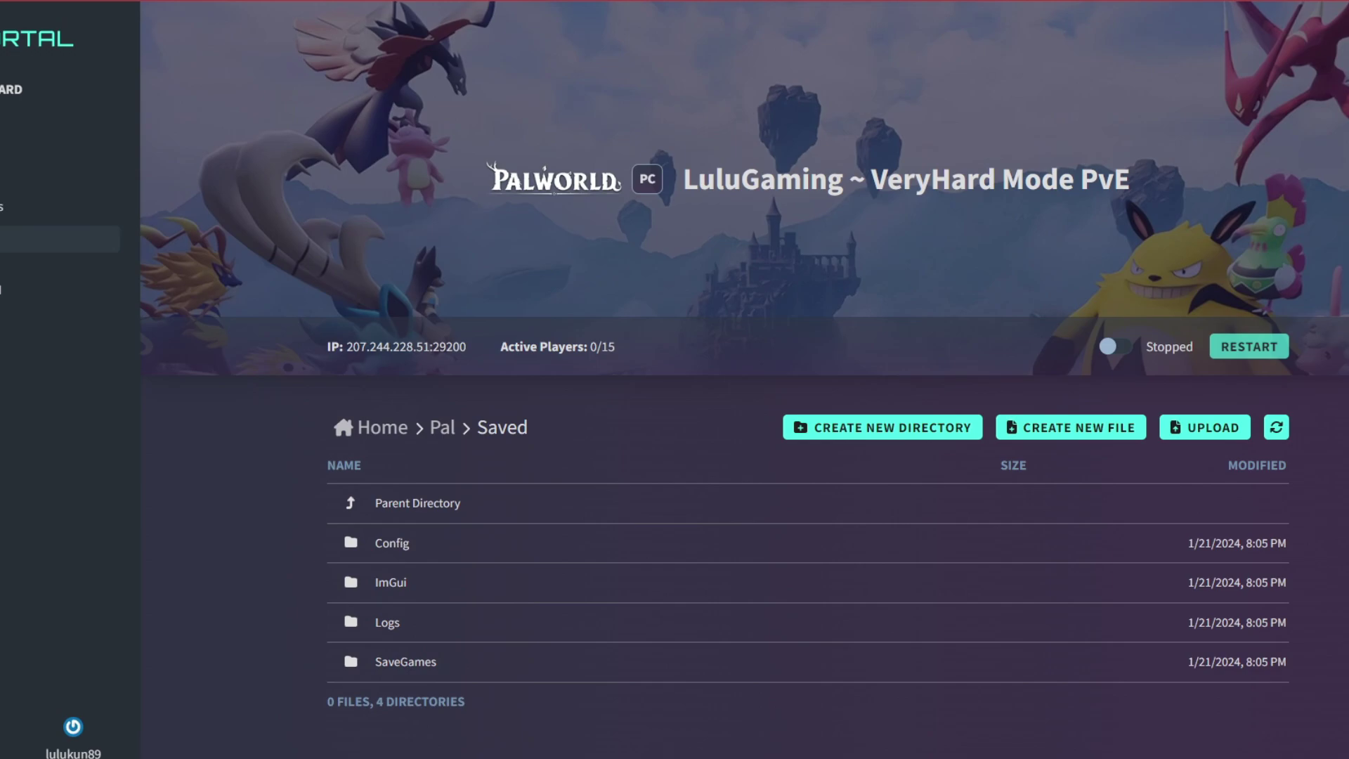
left_click(601, 542)
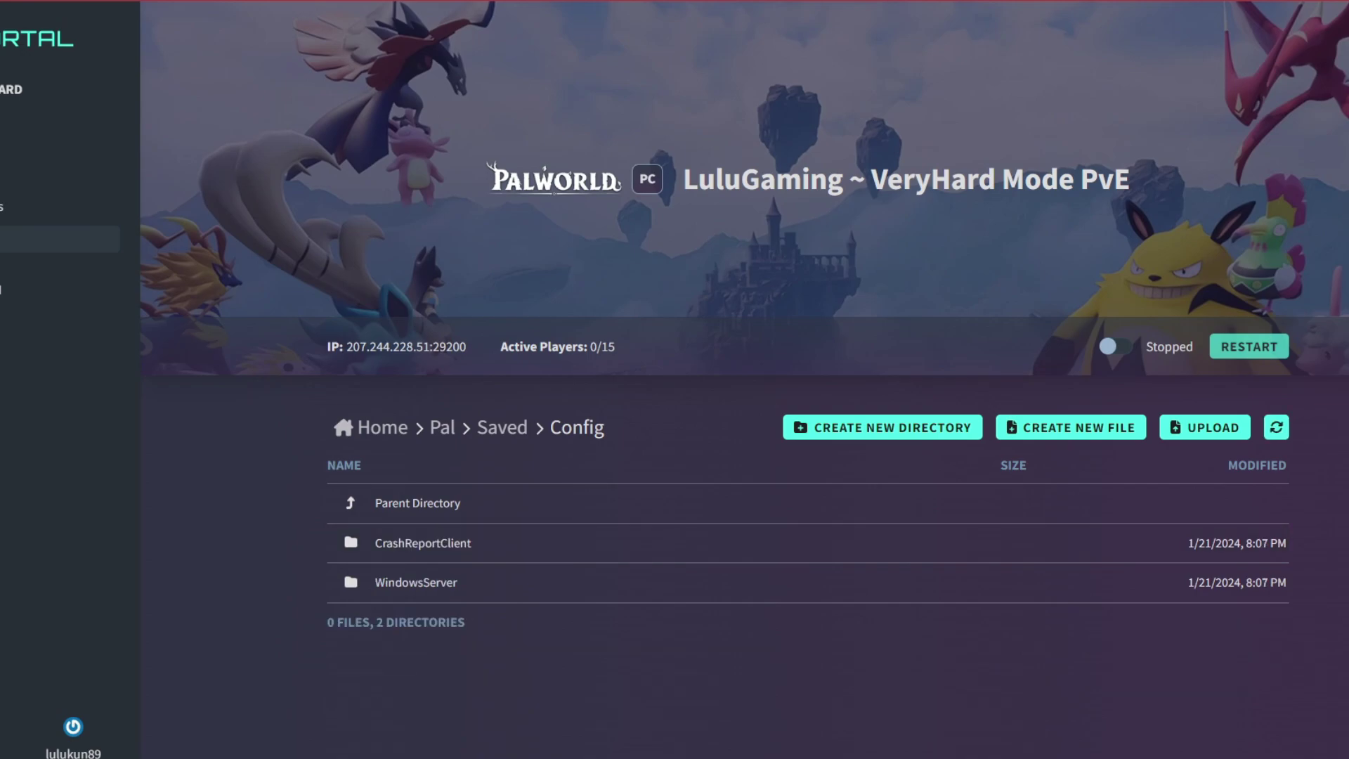
left_click(598, 582)
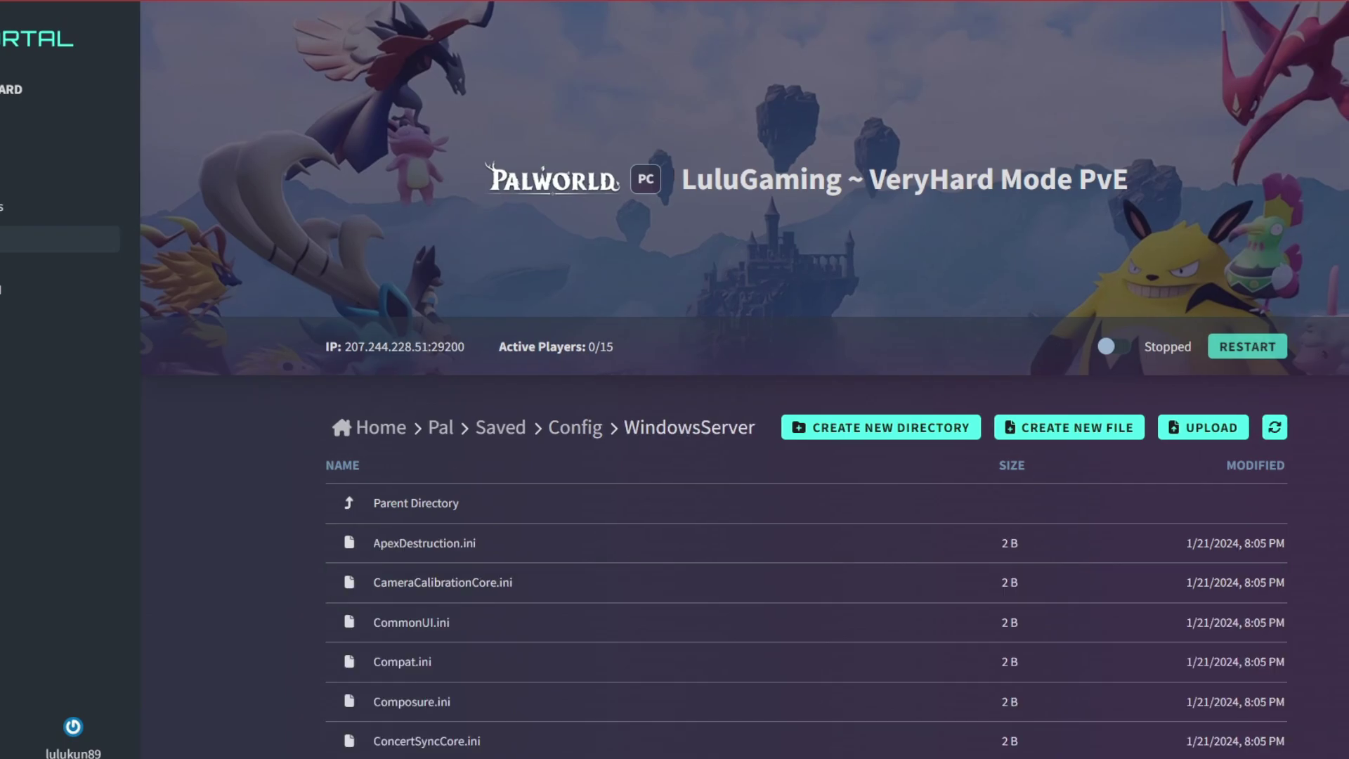
scroll(806, 475, "down", 2)
scroll(807, 474, "down", 2)
scroll(807, 475, "down", 3)
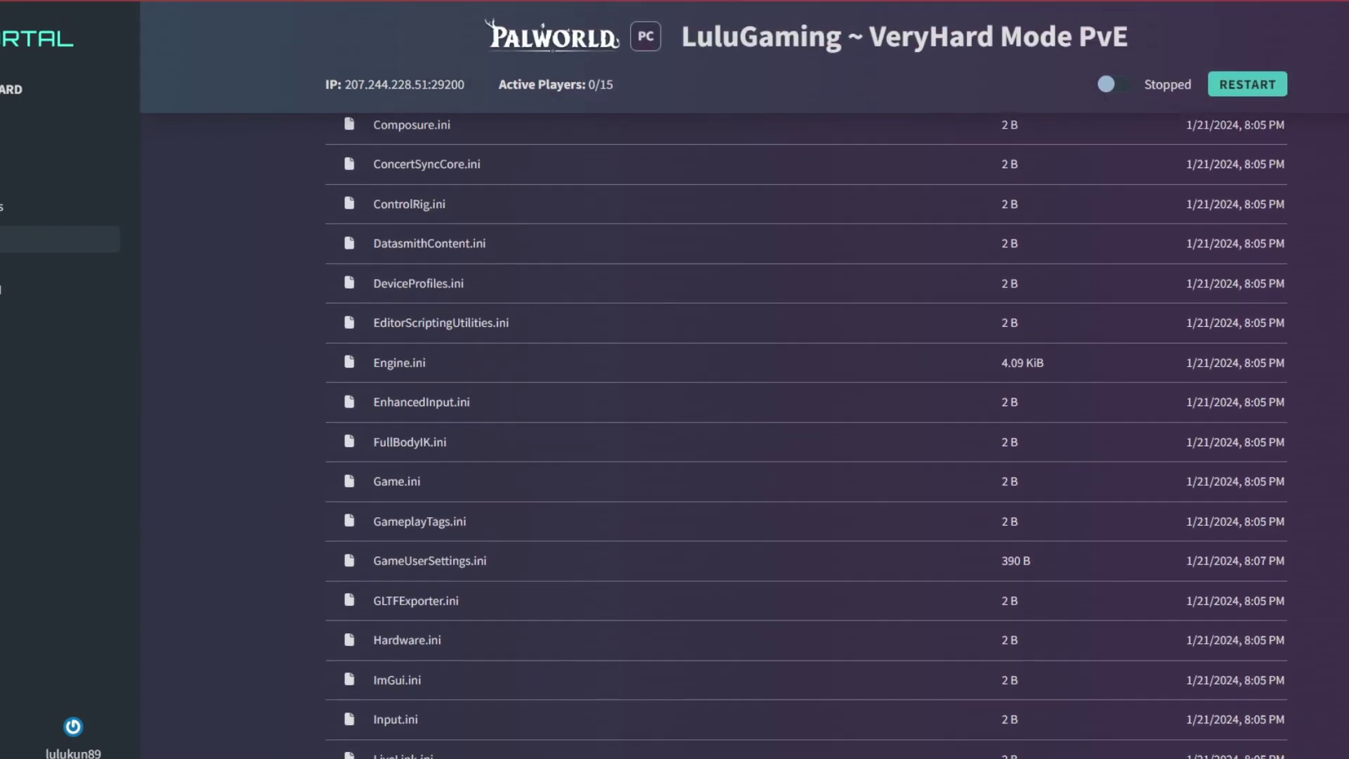
scroll(807, 475, "down", 3)
scroll(806, 474, "down", 2)
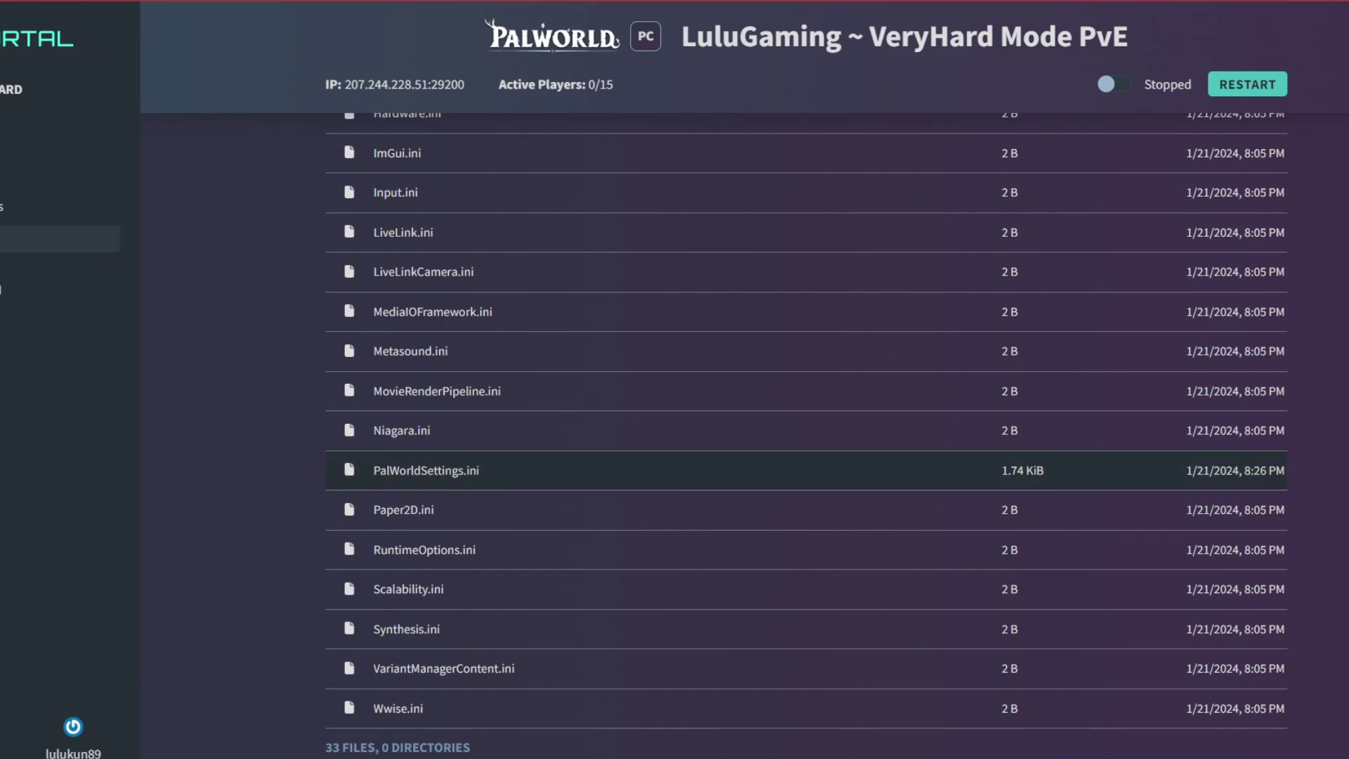
left_click(426, 470)
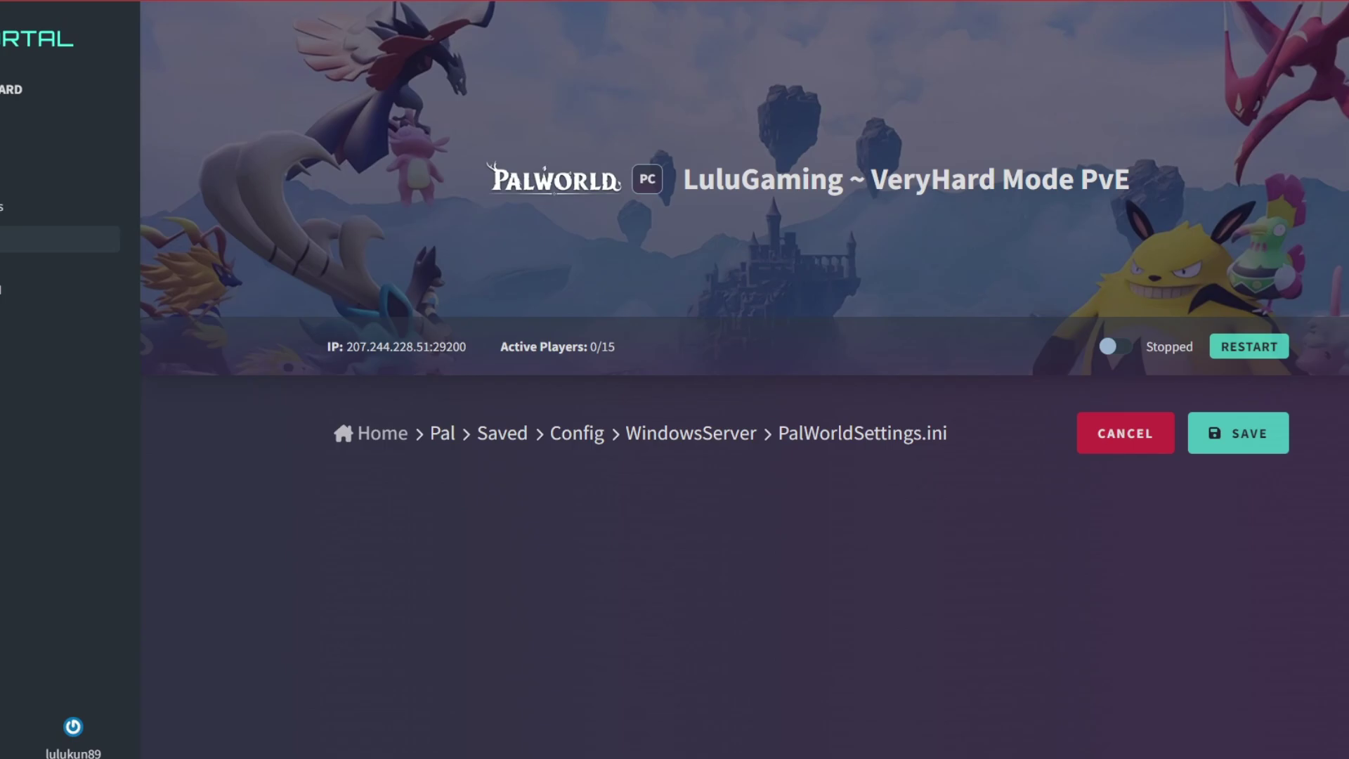
Cancel out of PalWorldSettings.ini back to the WindowsServer folder
left_click(1125, 434)
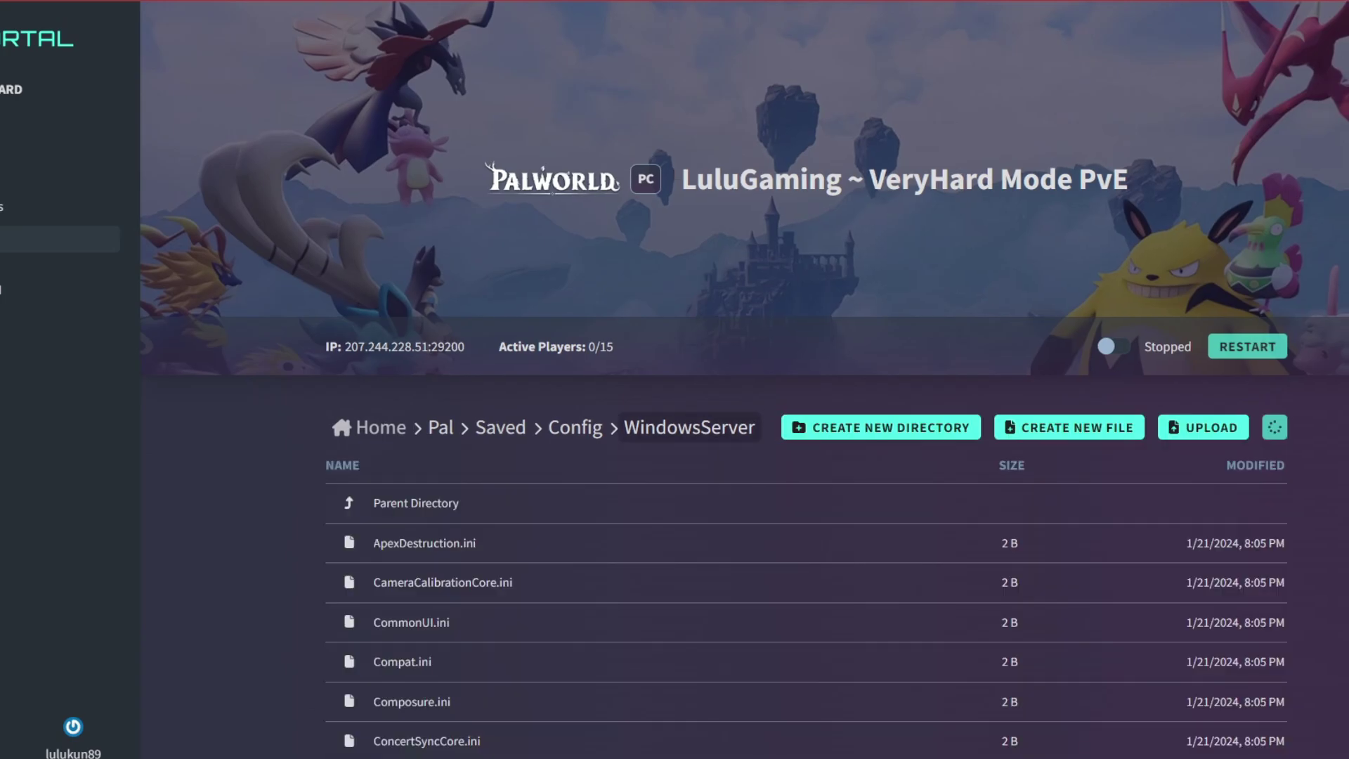
scroll(806, 437, "down", 5)
scroll(807, 437, "down", 4)
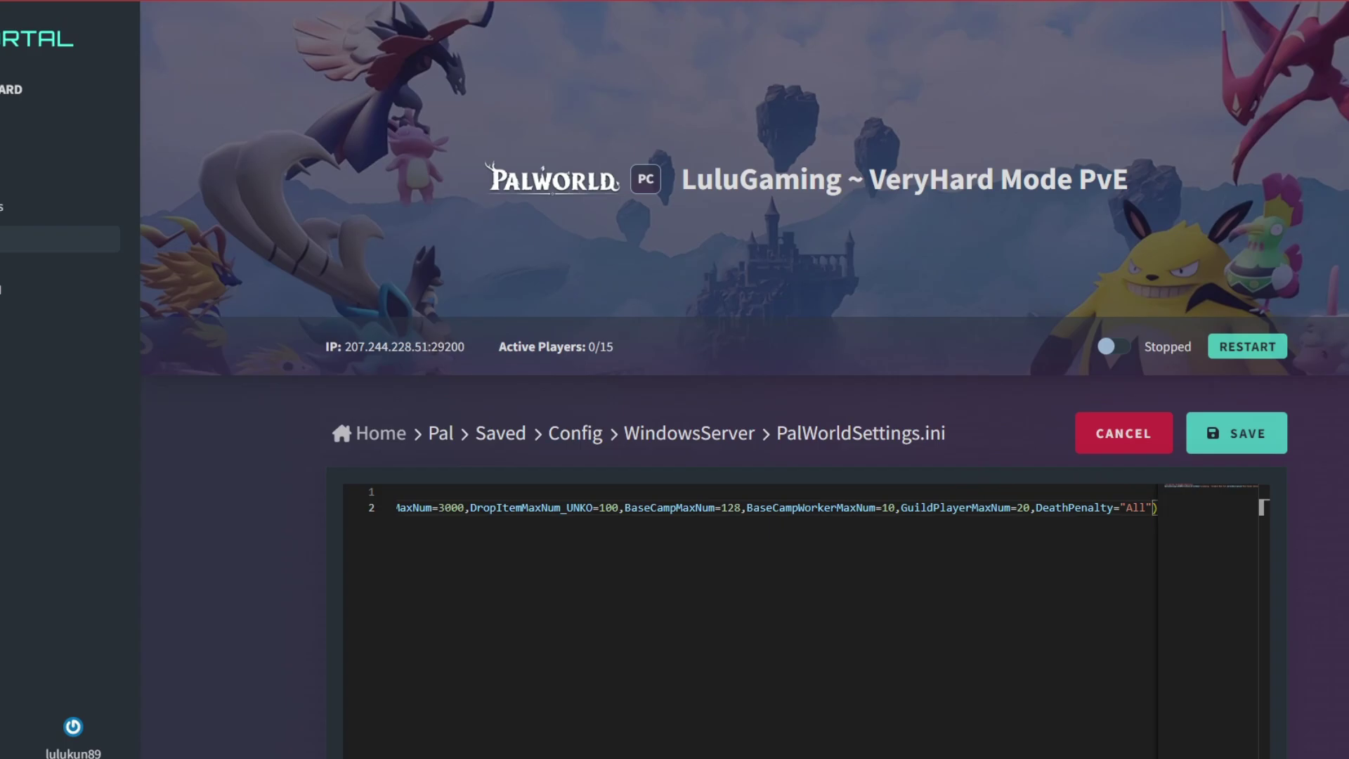
left_click(369, 433)
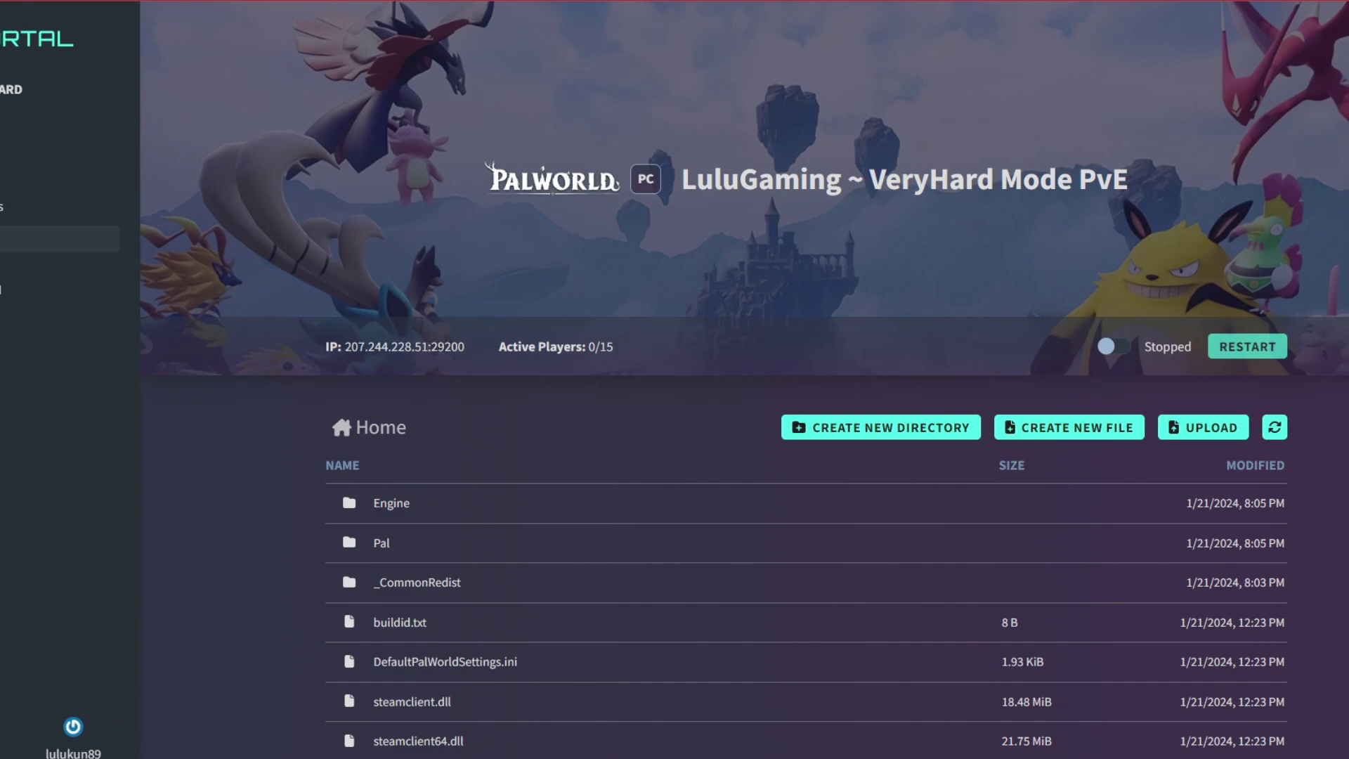
scroll(675, 474, "down", 1)
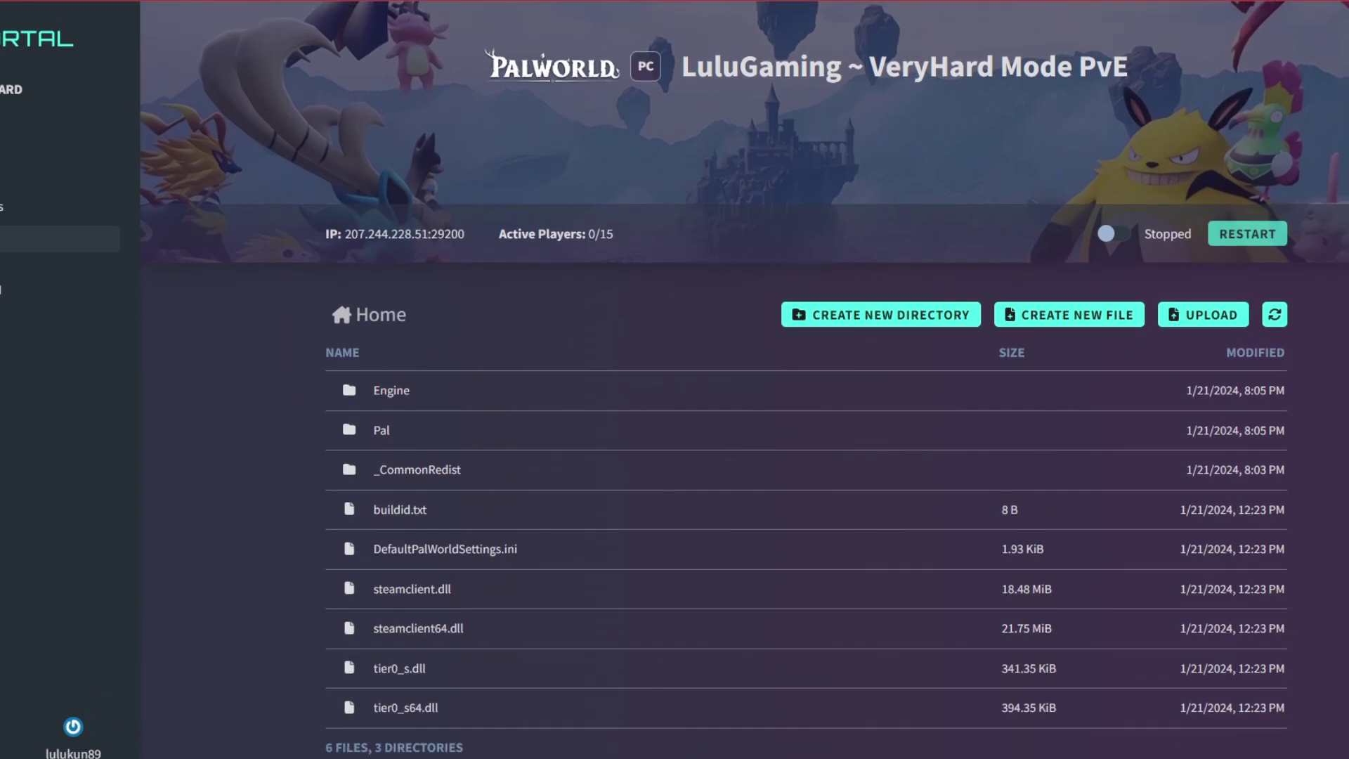